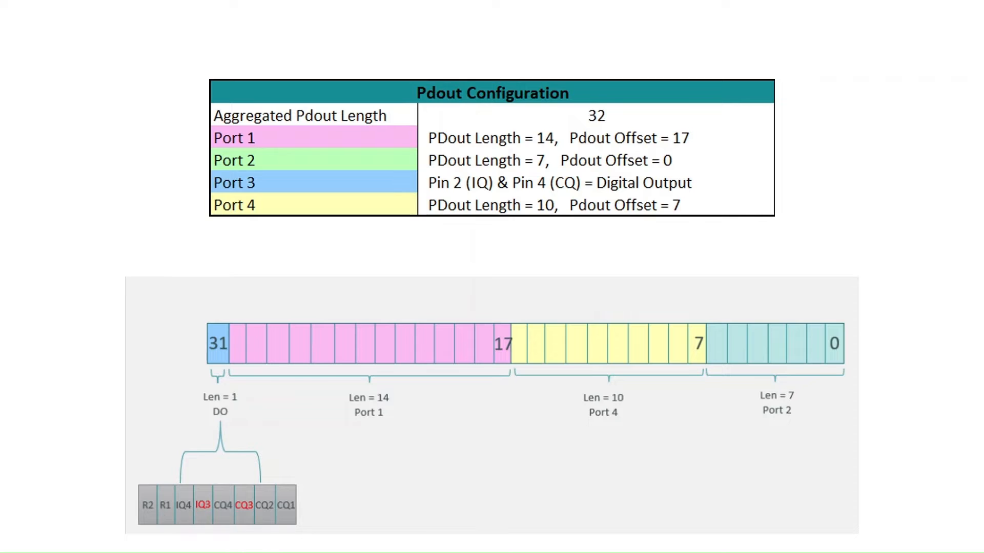
key(Right)
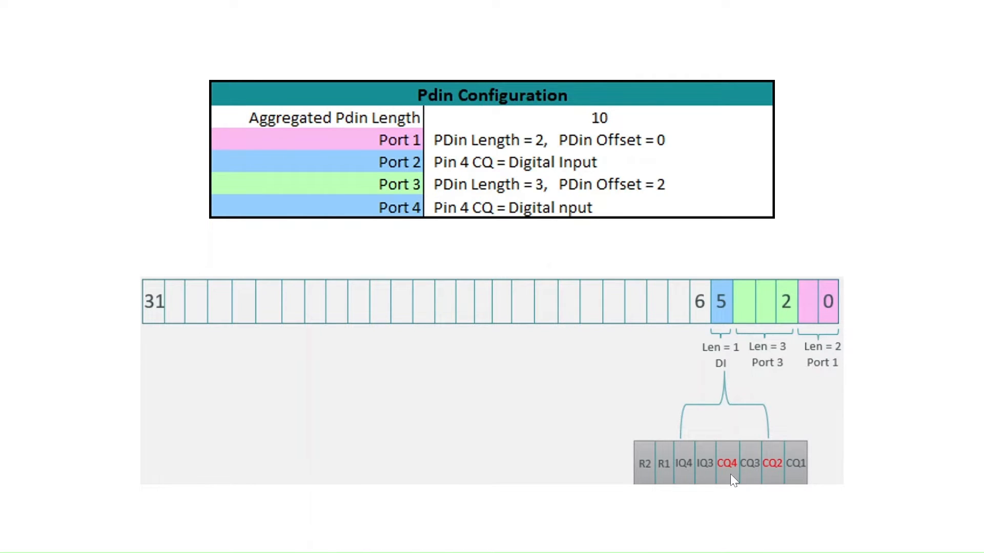
click(620, 257)
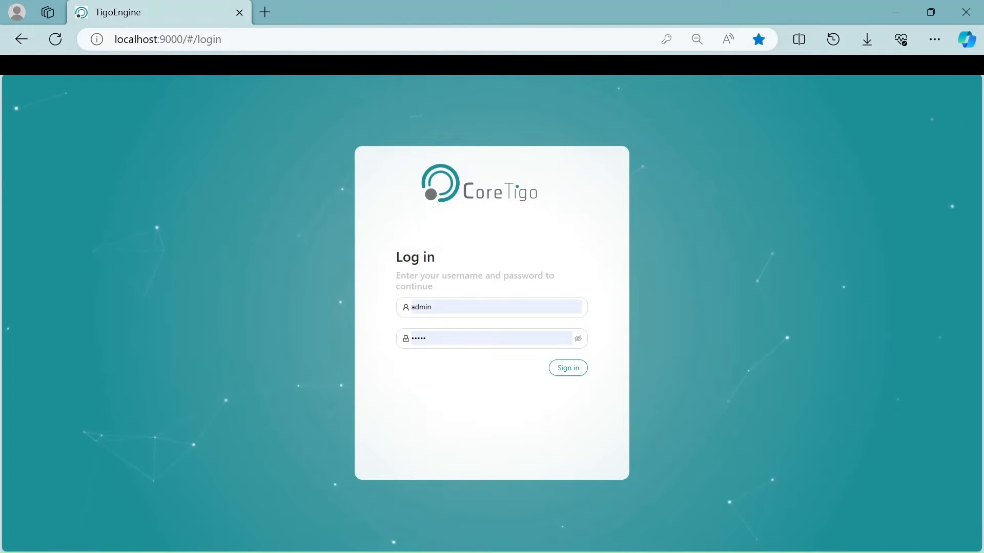
Sign in with the prefilled credentials and open the device configuration of the TigoHub i4 - 2 on the Demo1 master
click(566, 368)
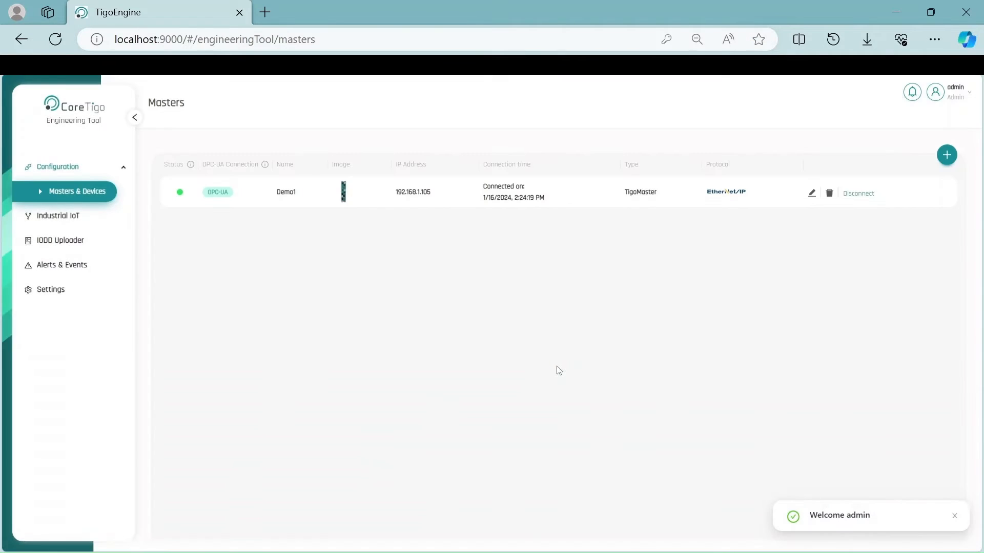
click(460, 207)
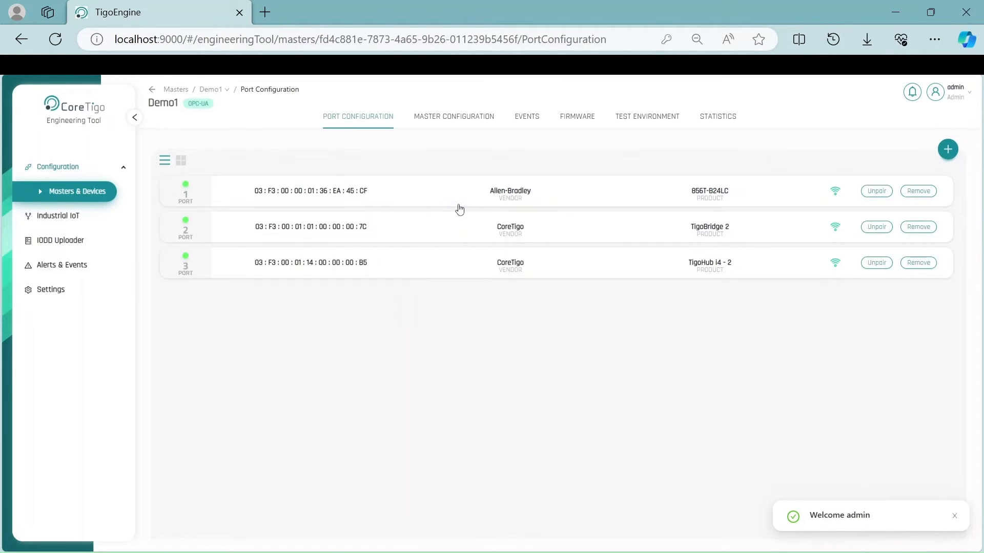
click(681, 270)
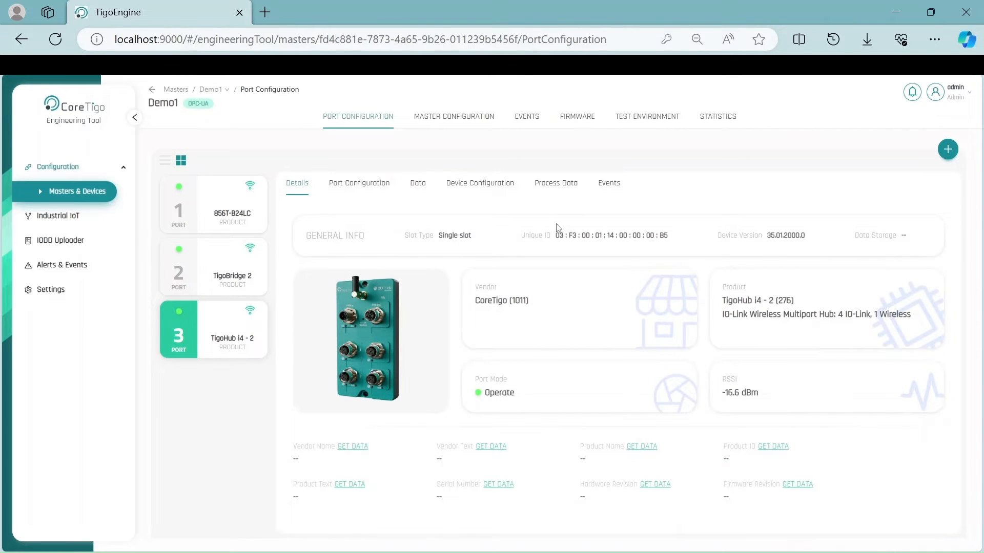
click(493, 195)
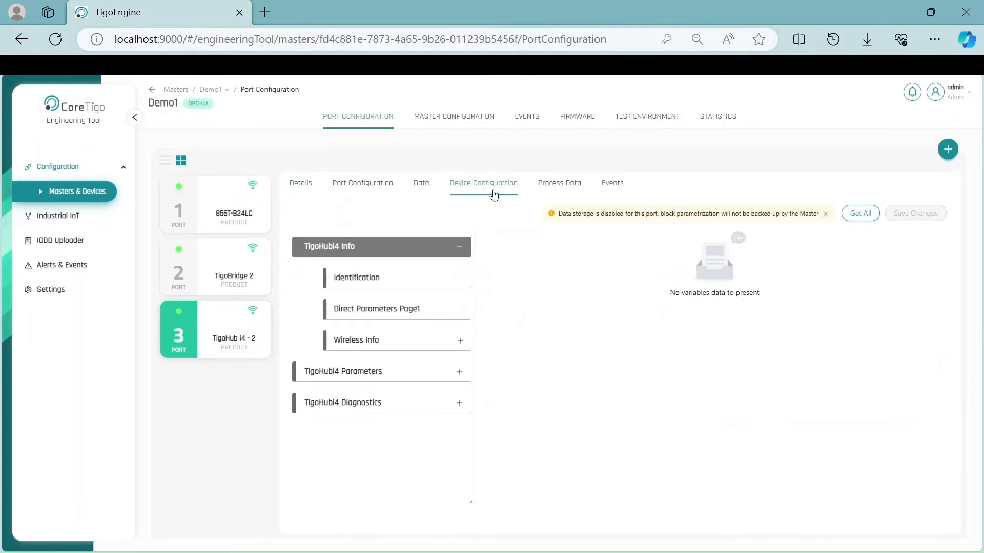
Retrieve all of the hub's parameter values and expand the Configurator group within TigoHubi4 Parameters
click(859, 215)
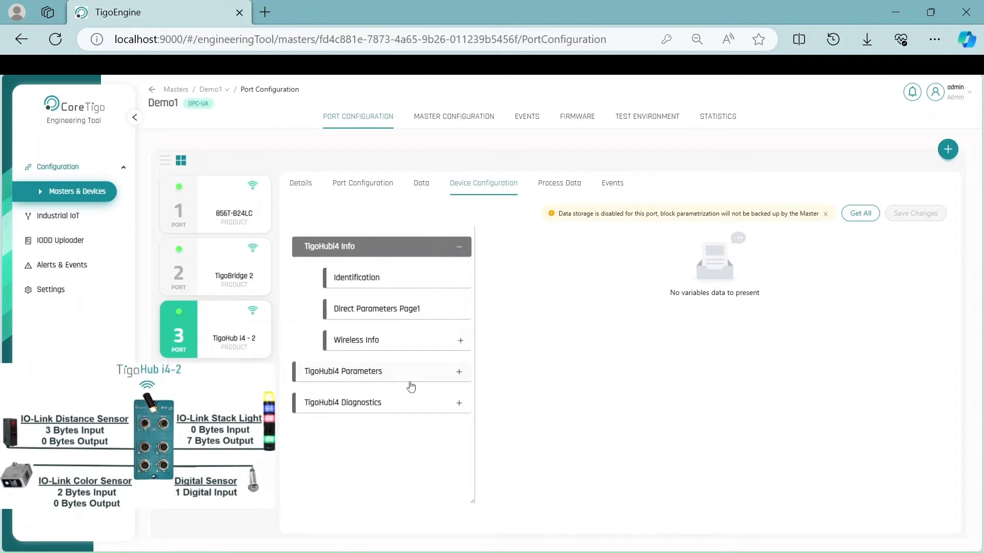
click(389, 385)
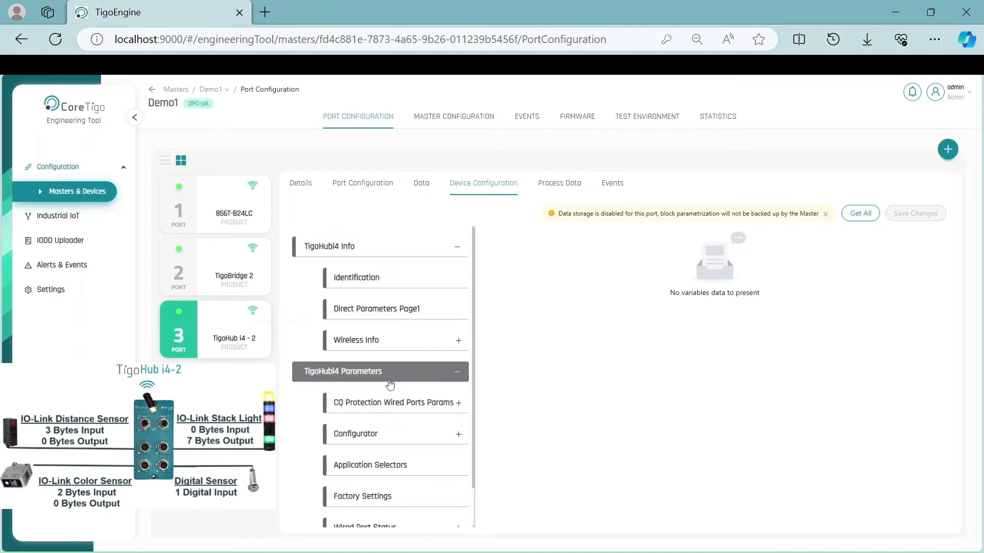
click(386, 434)
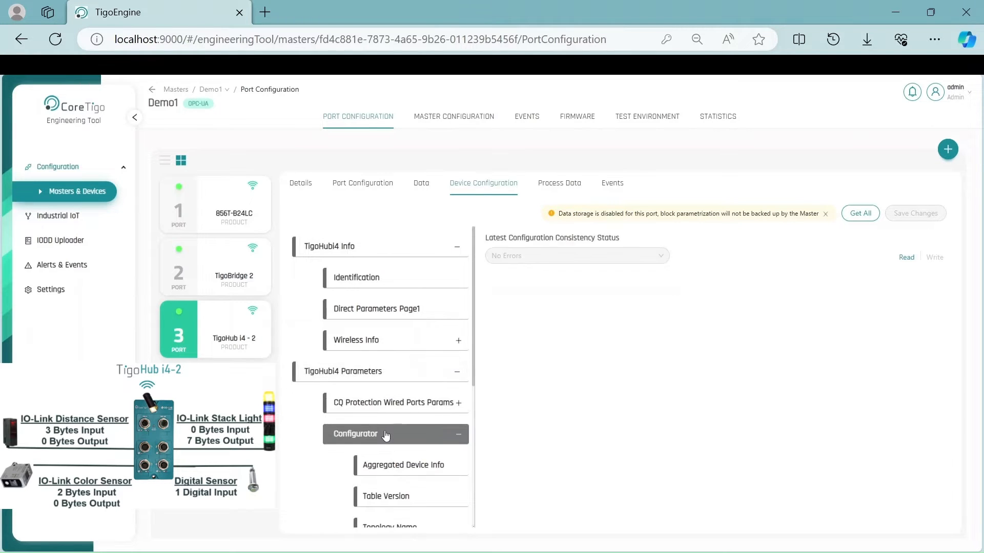
Set the IOL PDin Length of Wired Port 1 to 3 bytes
scroll(386, 435, down, 1)
scroll(386, 436, down, 3)
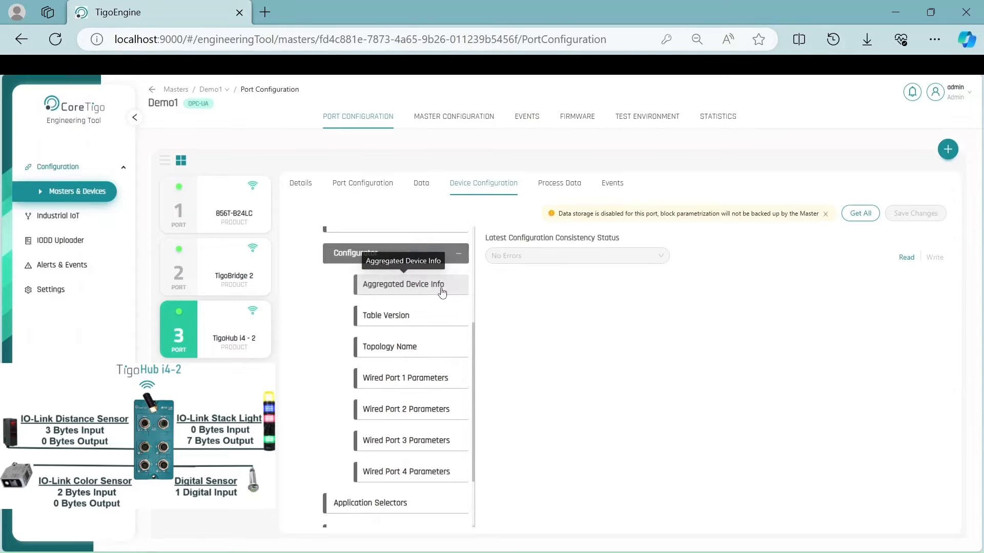
click(459, 383)
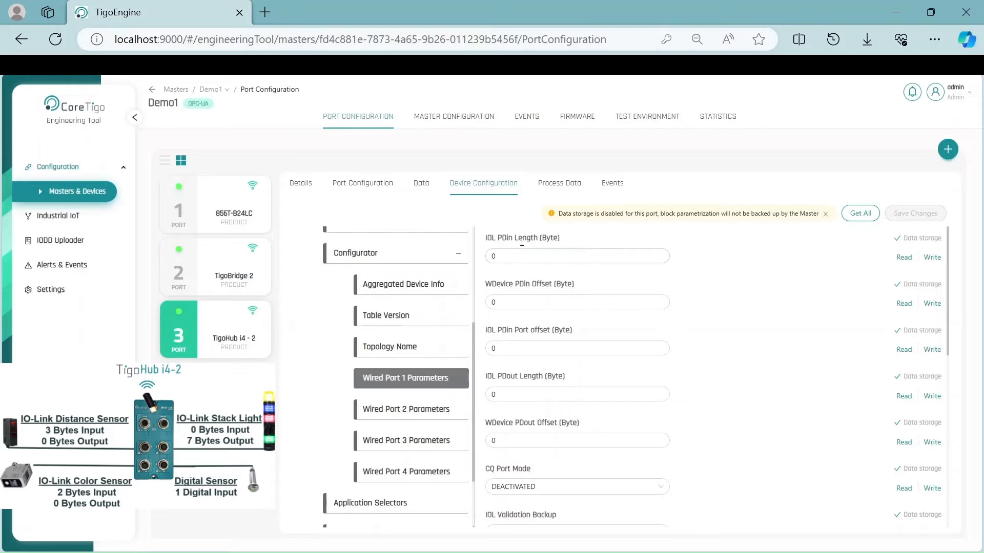
drag(488, 239, 537, 244)
click(573, 247)
click(554, 255)
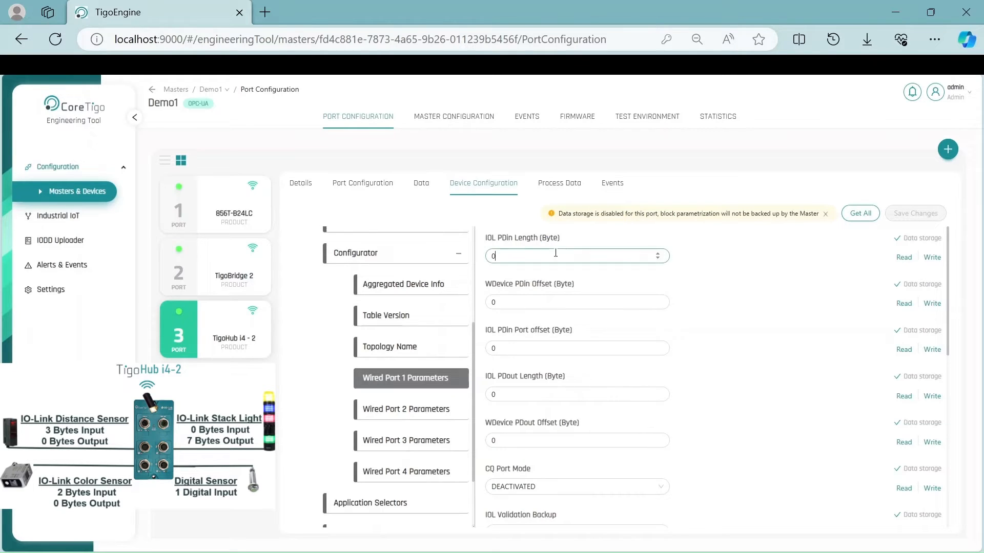
key(BackSpace)
text(3)
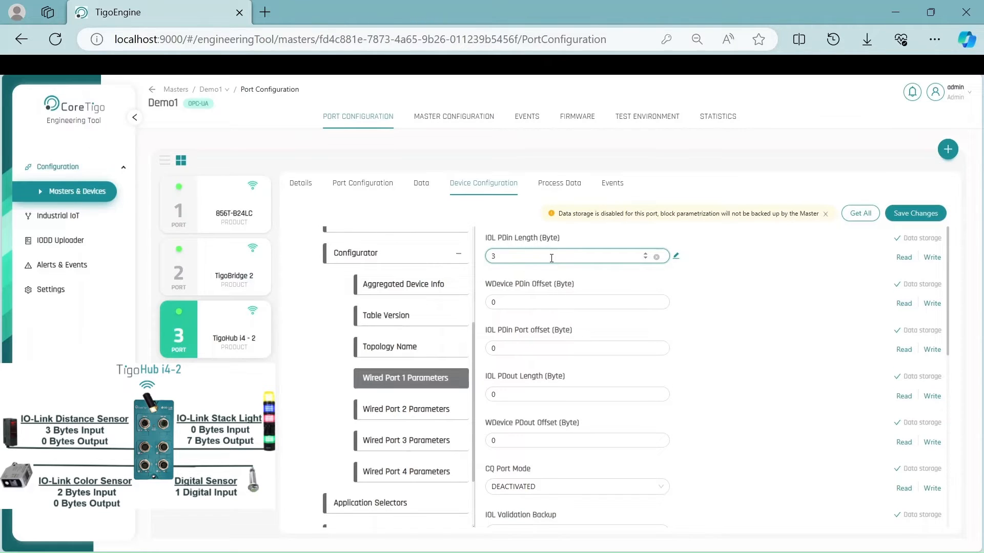
Check Wired Port 1's WDevice PDin Offset, IOL PDin Port offset, IOL PDout Length and WDevice PDout Offset values
click(523, 302)
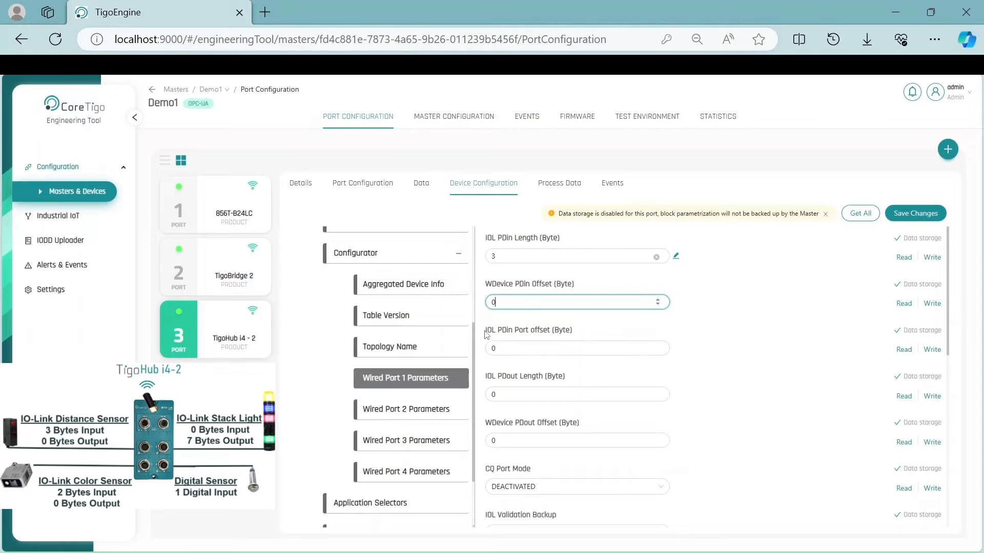
click(502, 348)
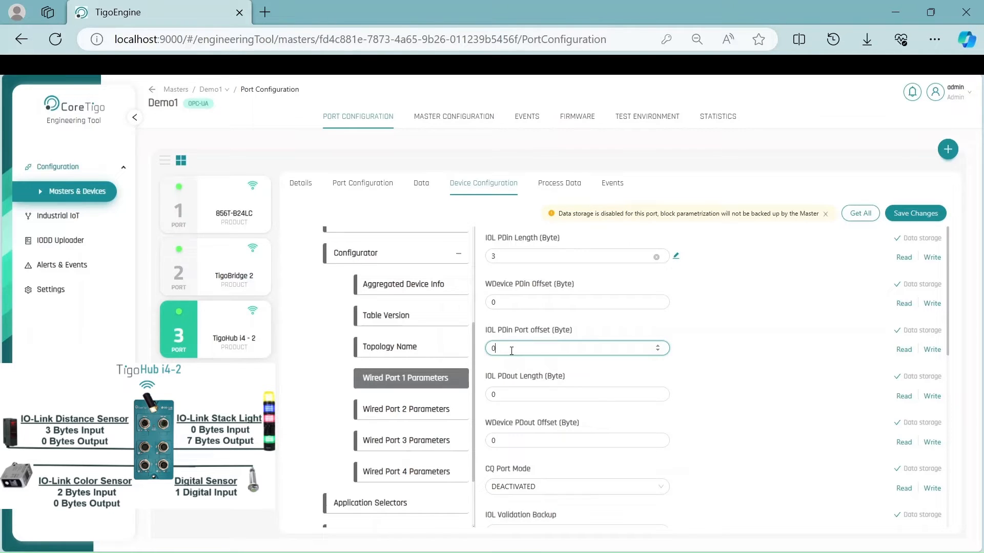
click(505, 393)
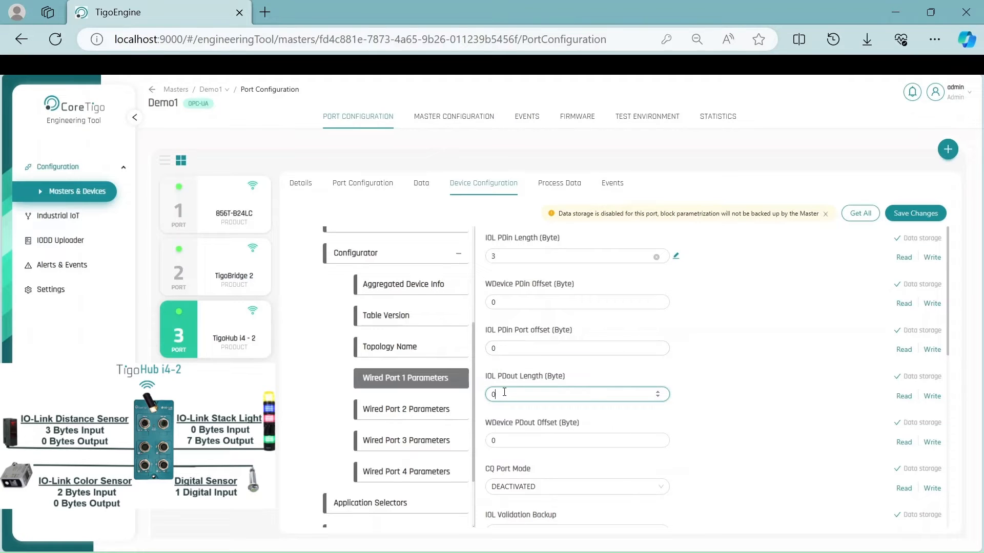
drag(484, 378, 507, 377)
click(518, 376)
click(574, 383)
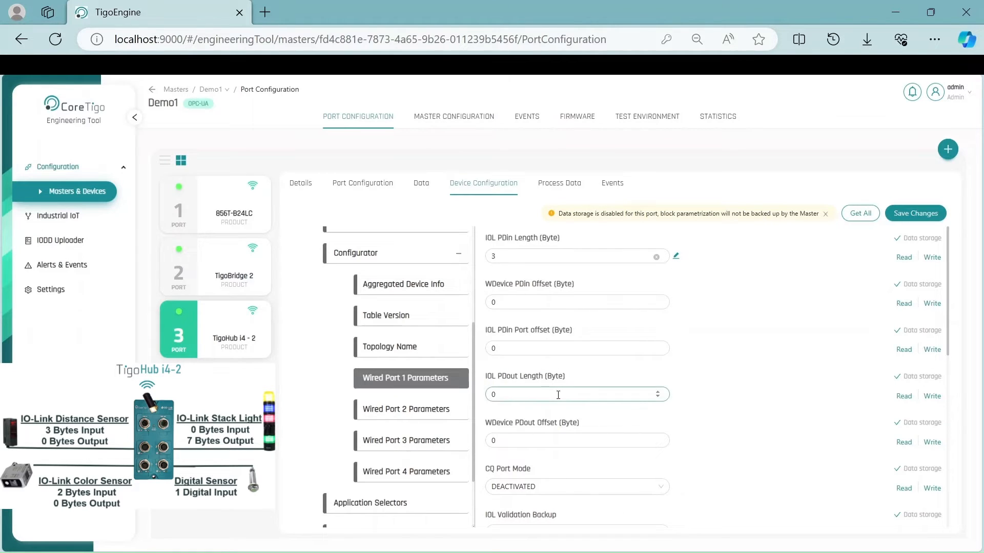
scroll(558, 395, down, 1)
click(521, 347)
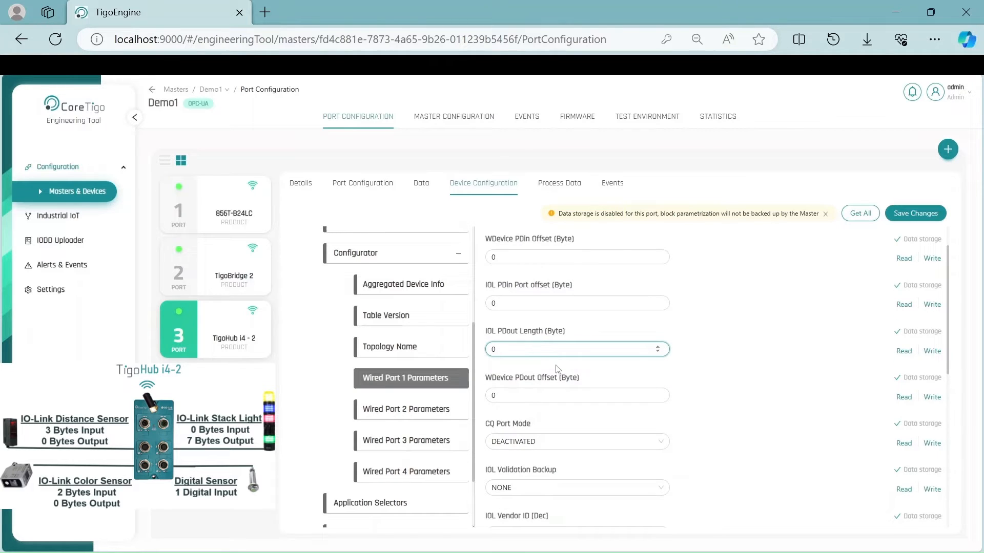
click(546, 391)
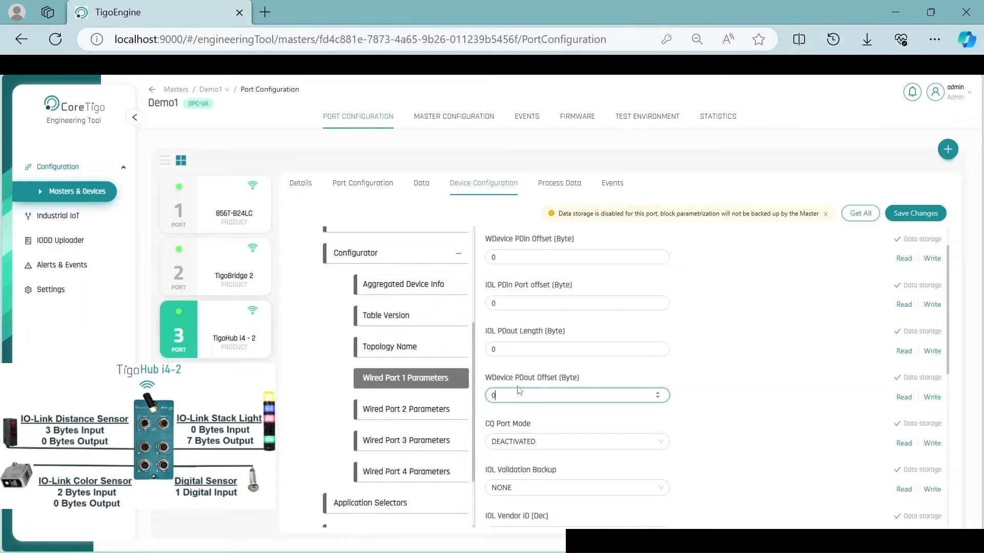
Set the CQ Port Mode of Wired Port 1 to IO-Link
scroll(519, 390, down, 1)
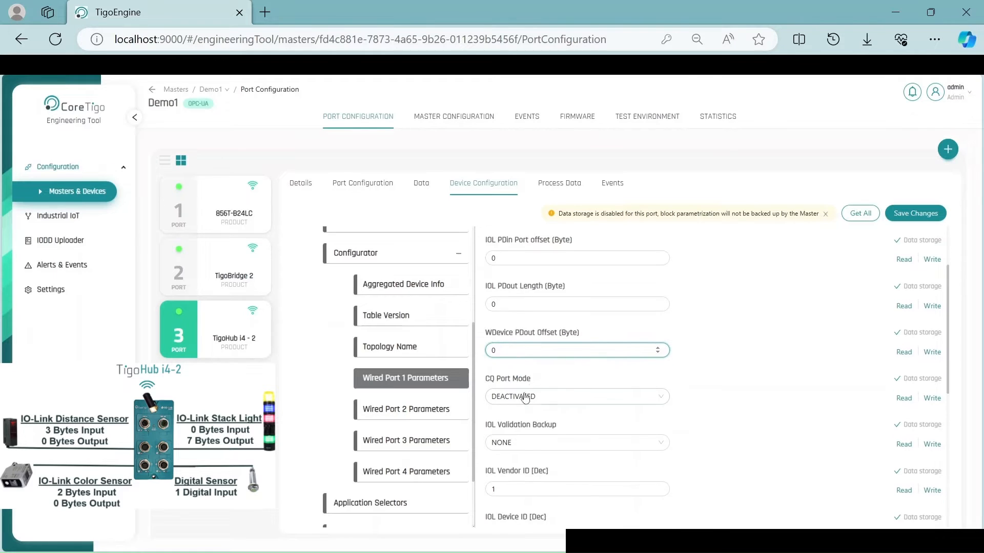
drag(531, 379, 485, 379)
click(529, 399)
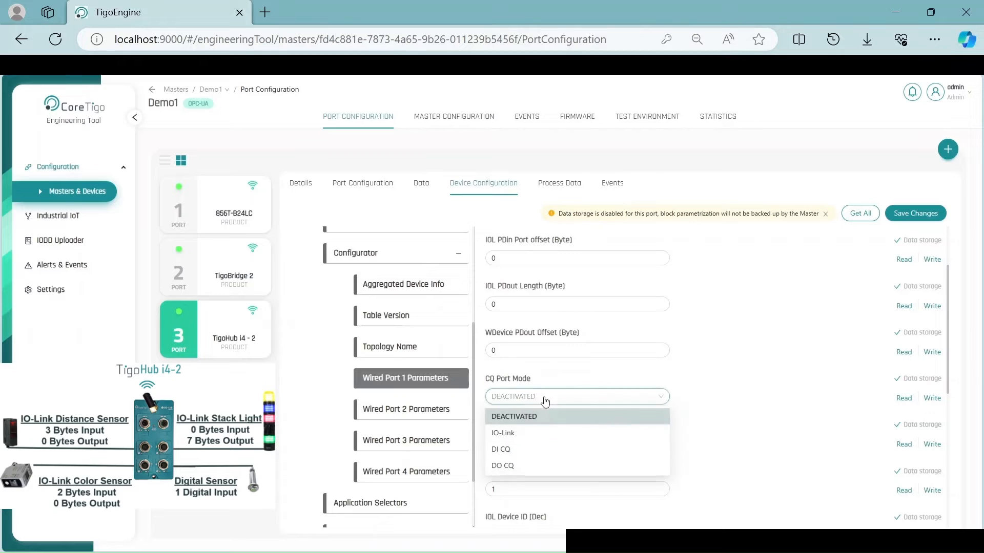
click(507, 432)
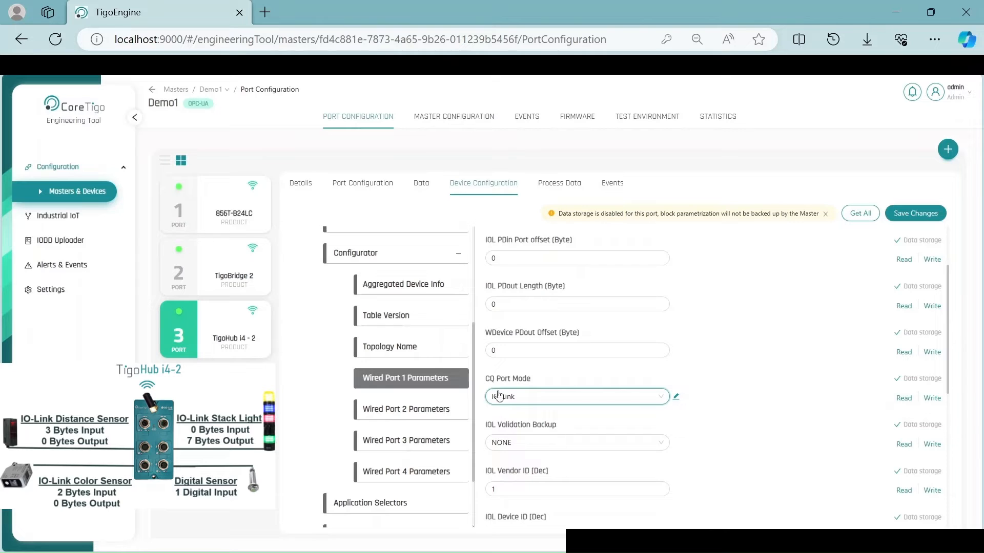
click(523, 402)
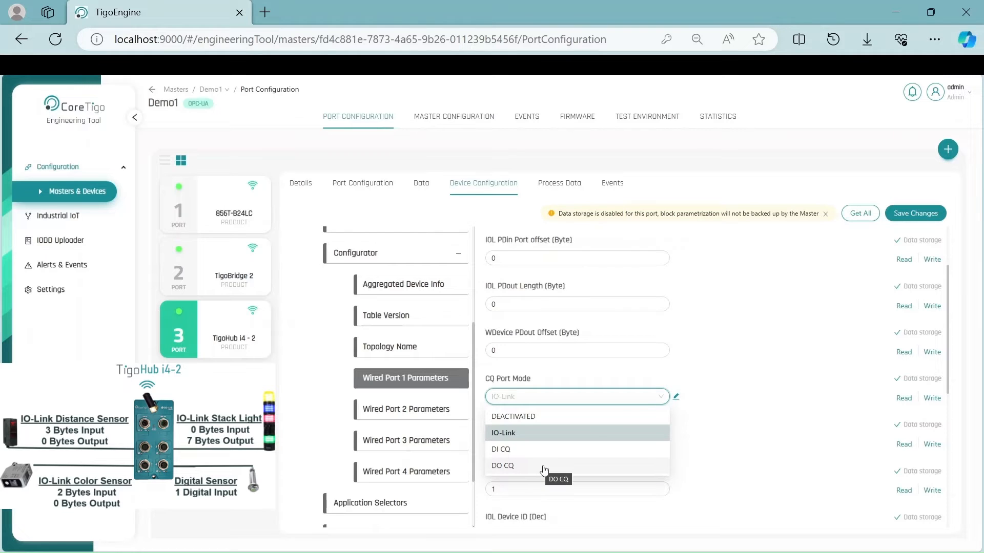
click(593, 434)
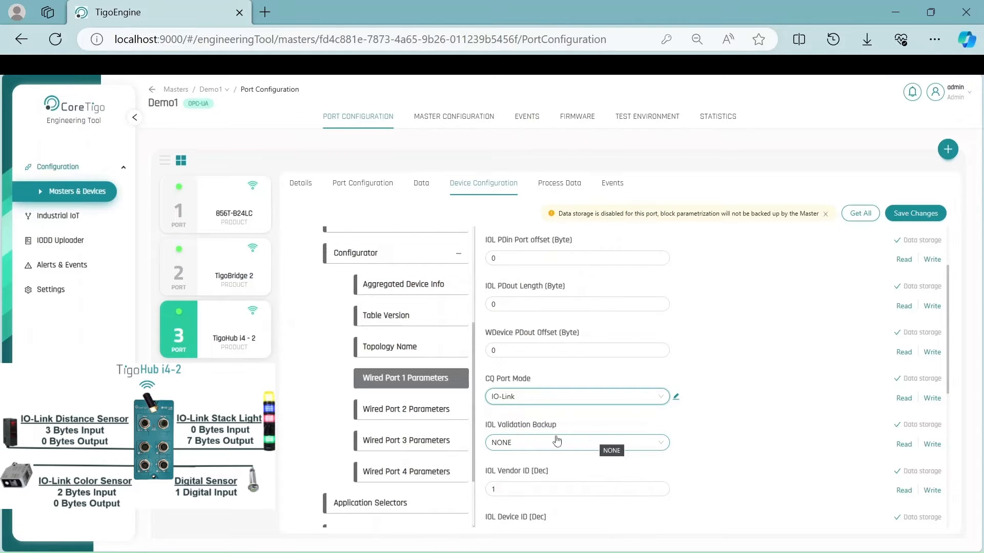
Review the PDin fields of Wired Port 2 and set its IOL PDout Length to 7 bytes
click(462, 421)
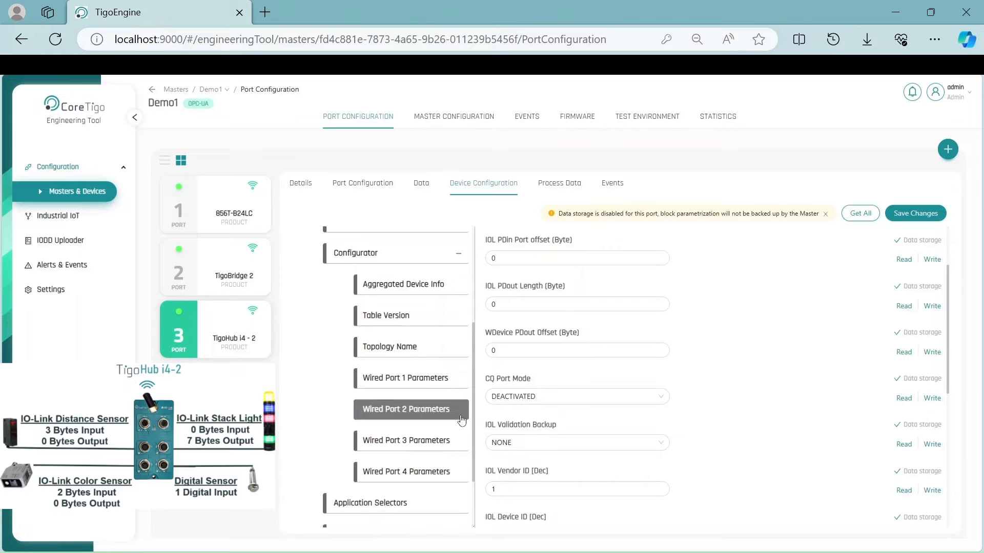
scroll(567, 405, up, 2)
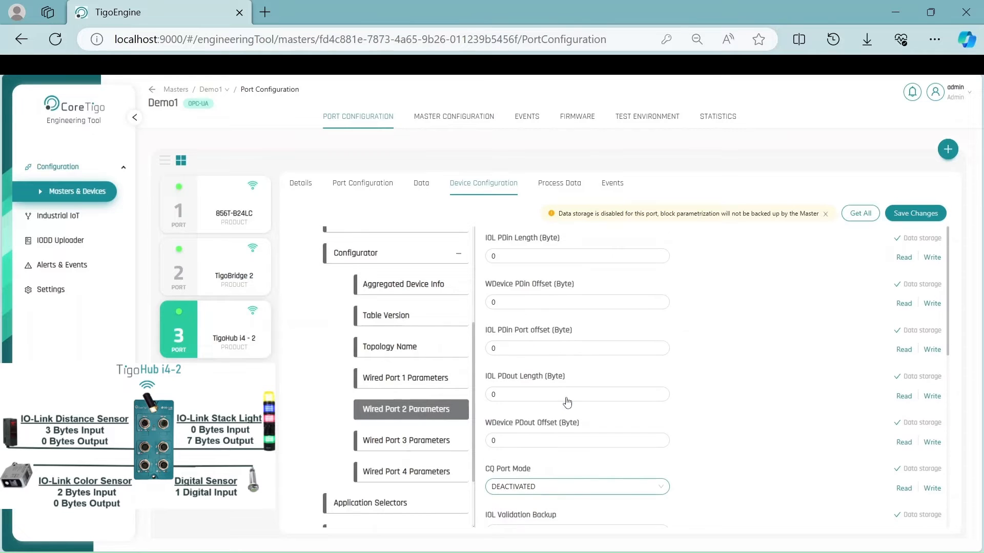
click(513, 256)
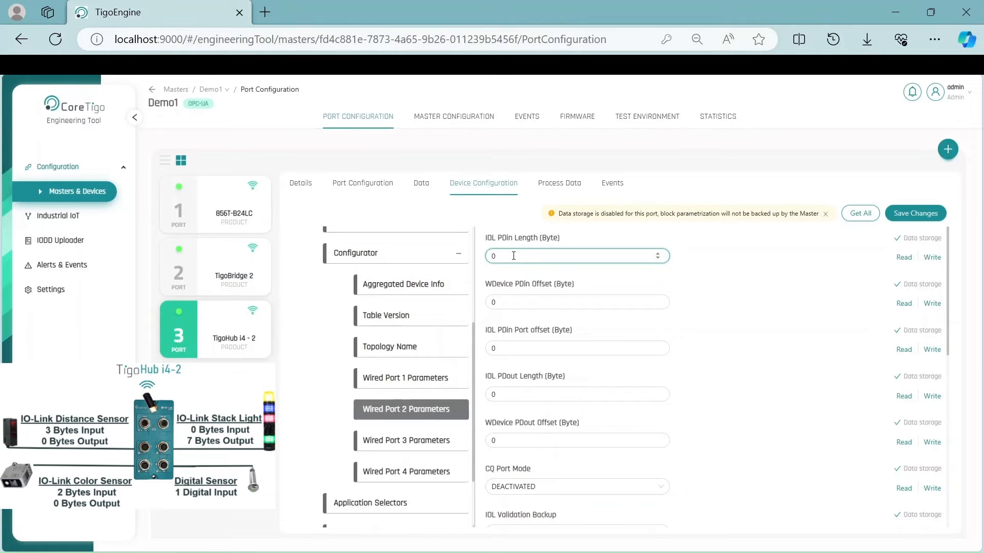
click(512, 303)
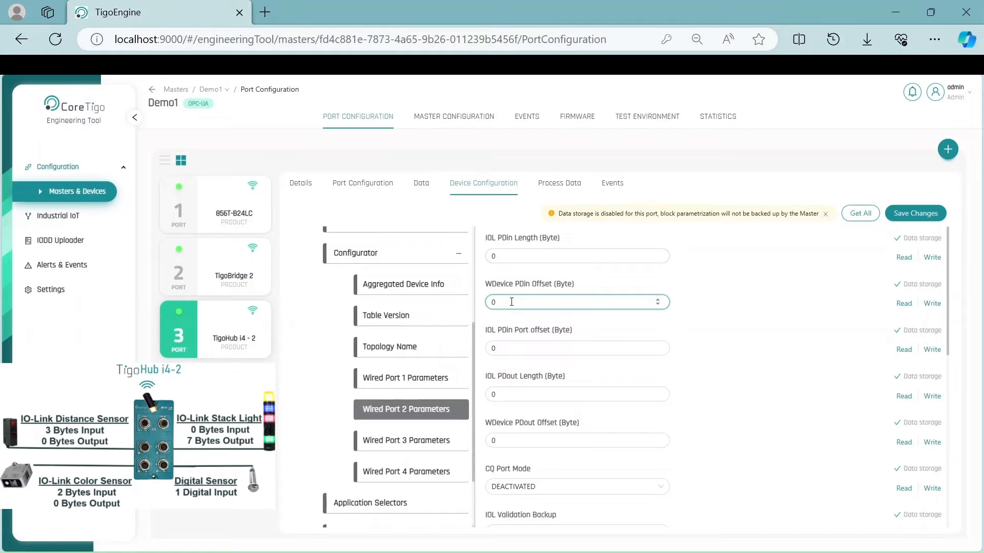
click(544, 352)
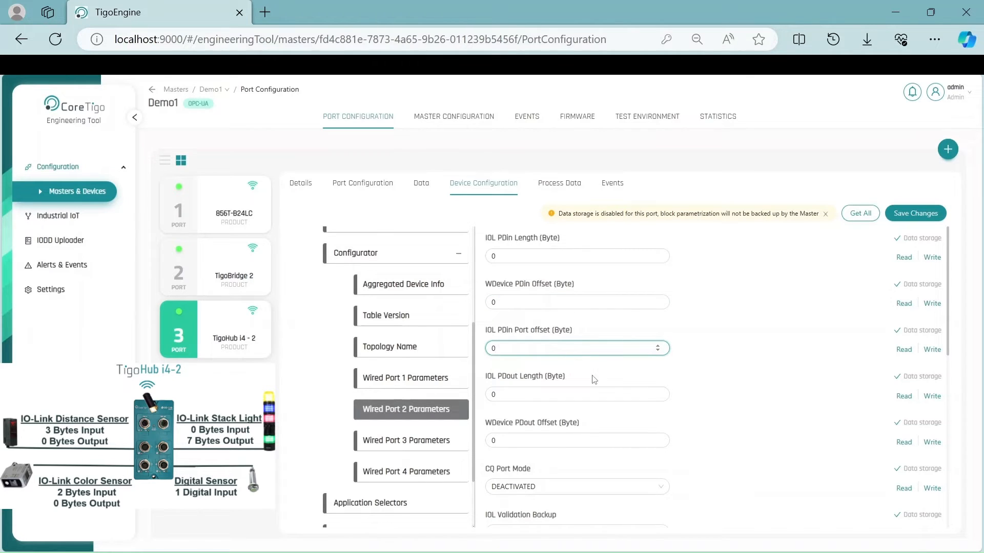
click(587, 393)
key(BackSpace)
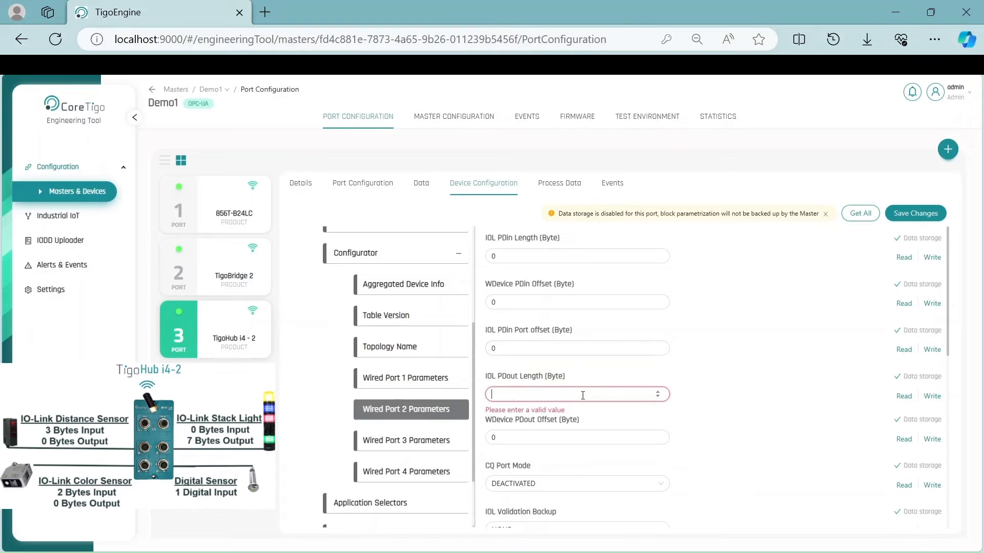
text(7)
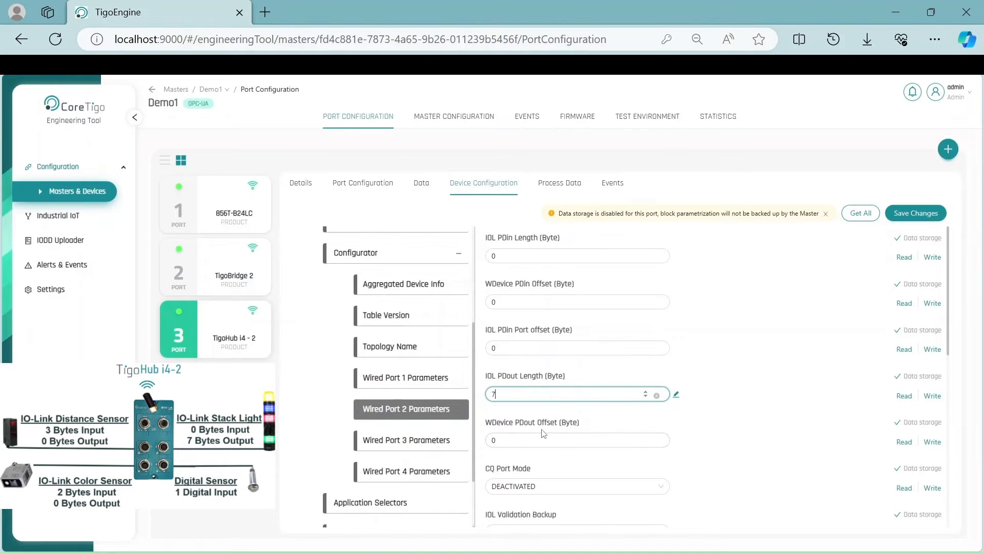
Check Wired Port 2's WDevice PDout Offset and set its CQ Port Mode to IO-Link
click(541, 440)
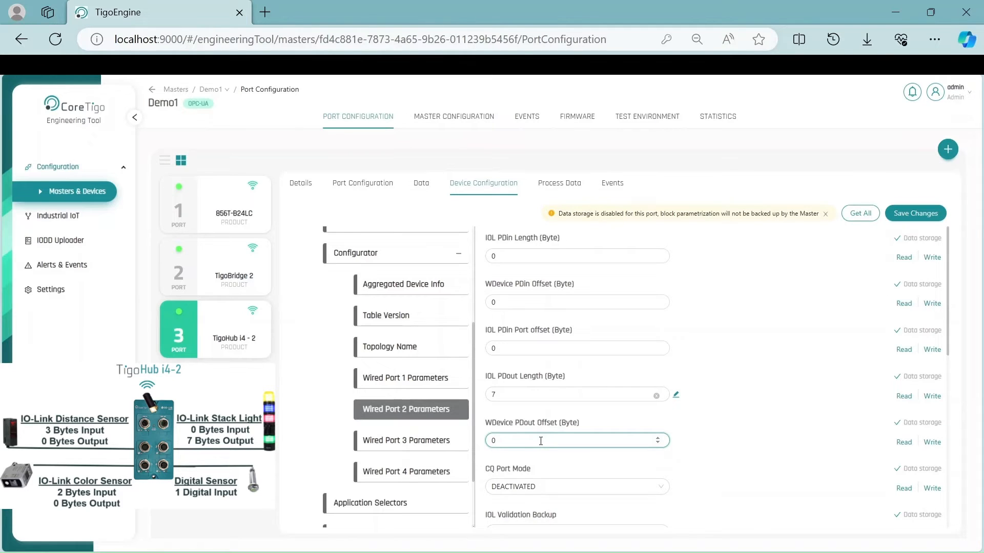
mouse_move(533, 468)
mouse_down()
mouse_move(484, 471)
mouse_move(534, 477)
mouse_up()
click(550, 495)
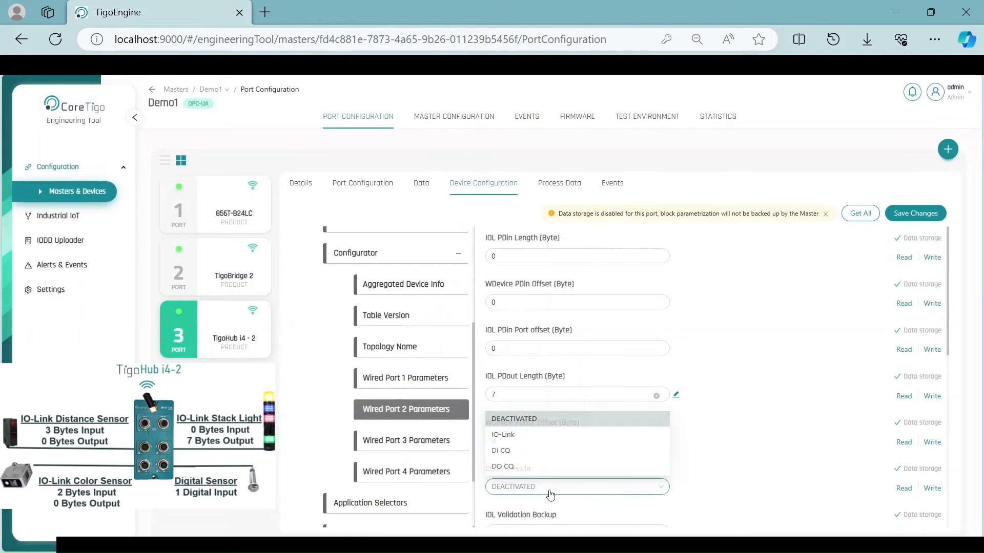
click(518, 434)
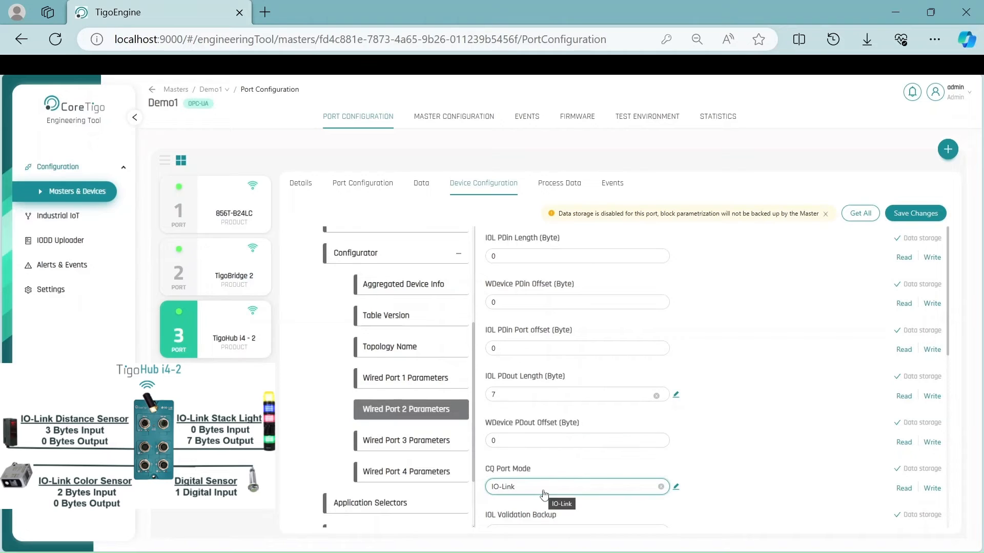
Set Wired Port 3's IOL PDin Length to 2 bytes and its WDevice PDin Offset to 3 bytes
click(460, 446)
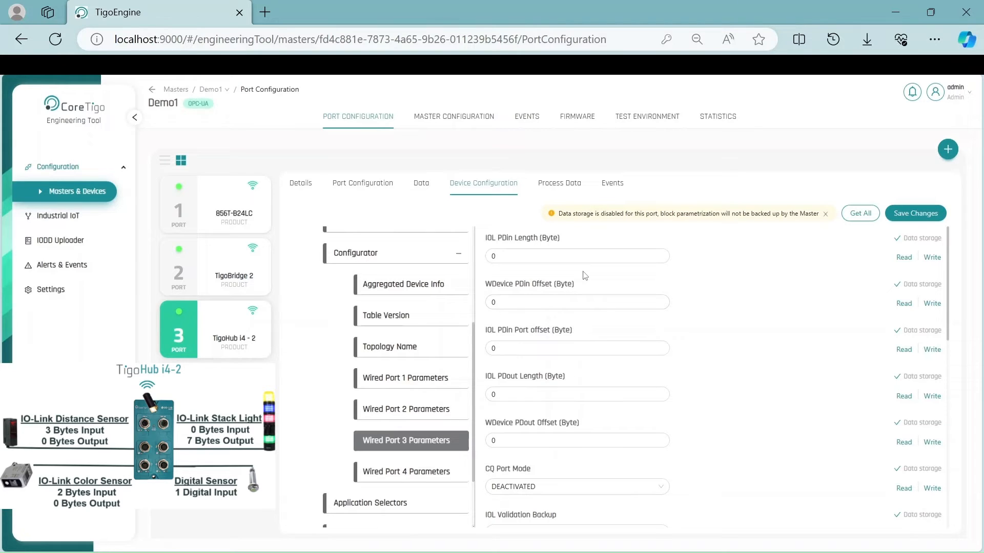
click(562, 257)
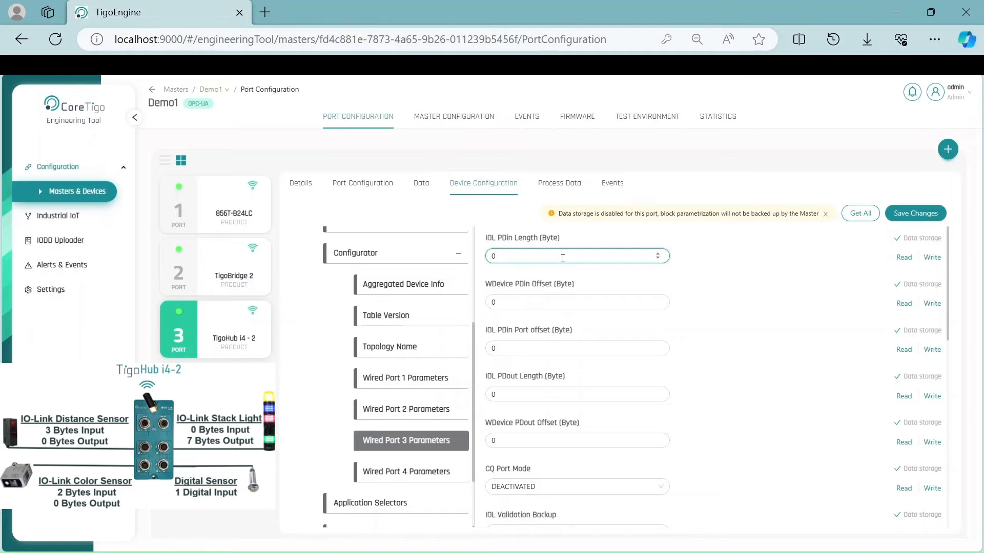
key(BackSpace)
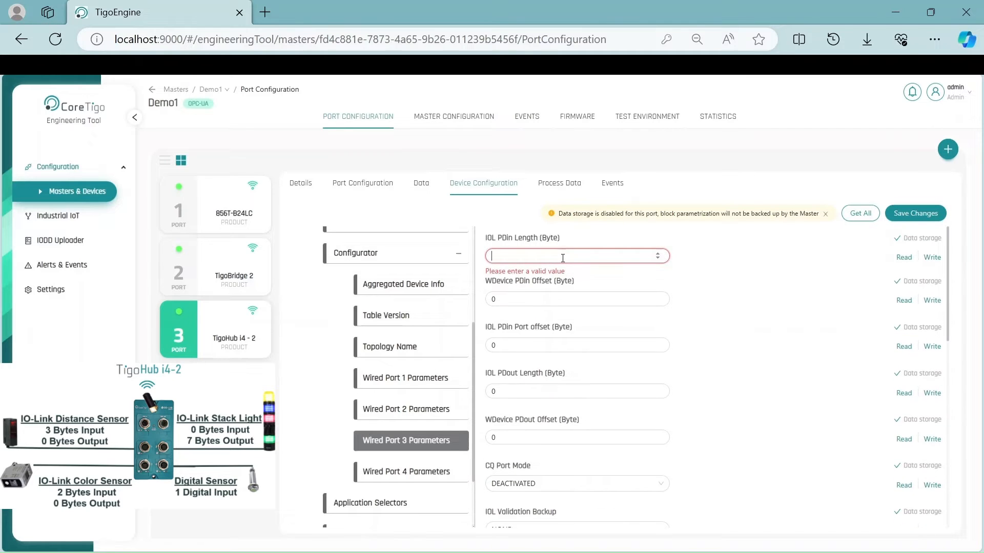
text(2)
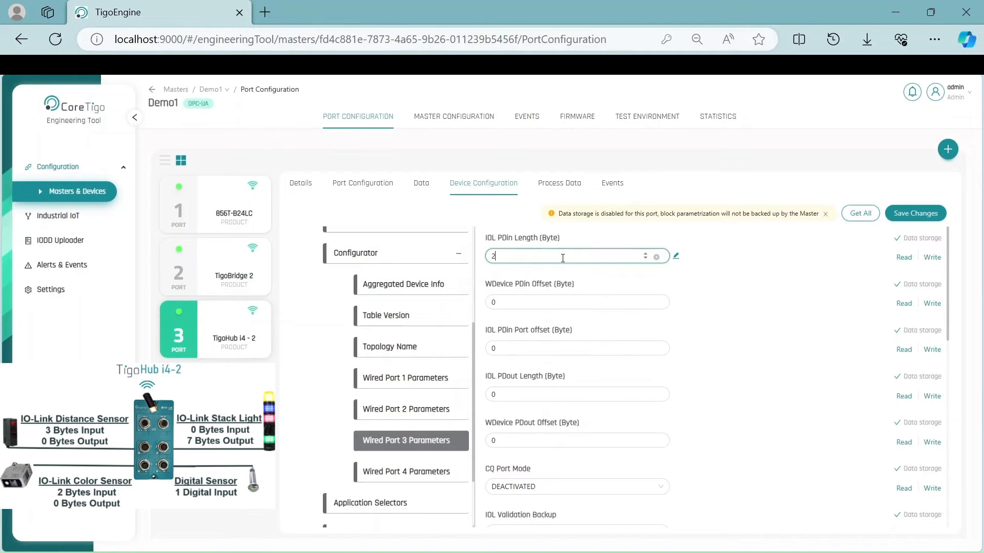
click(537, 303)
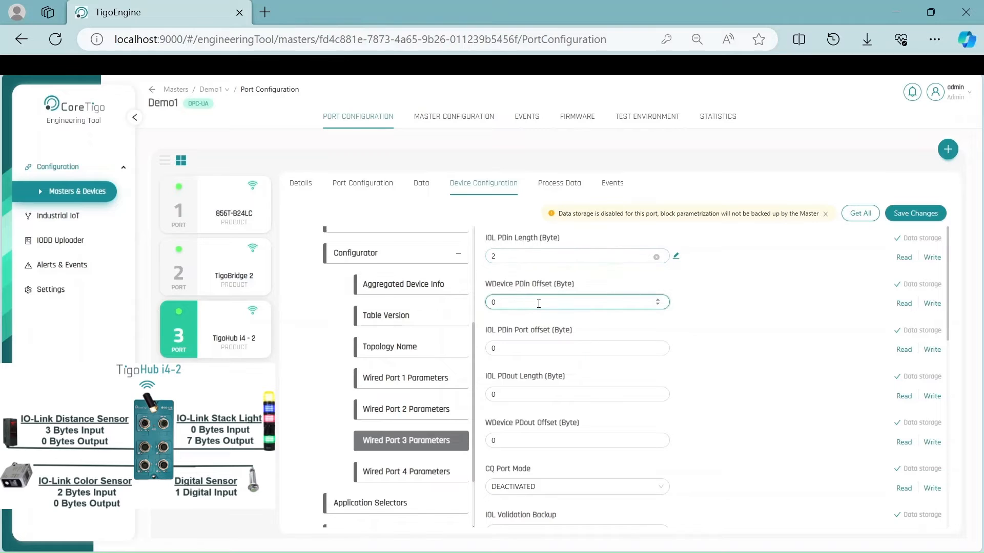
key(BackSpace)
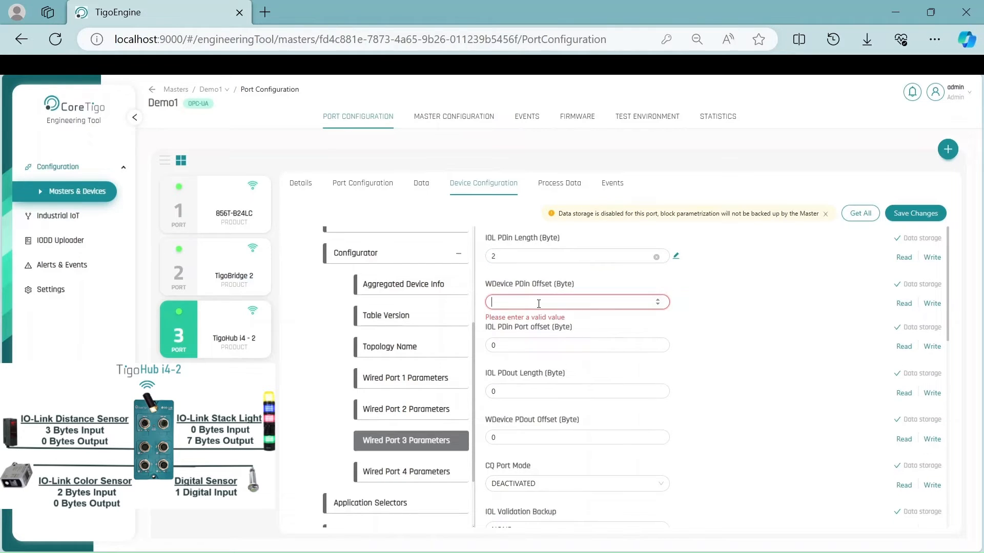
text(3)
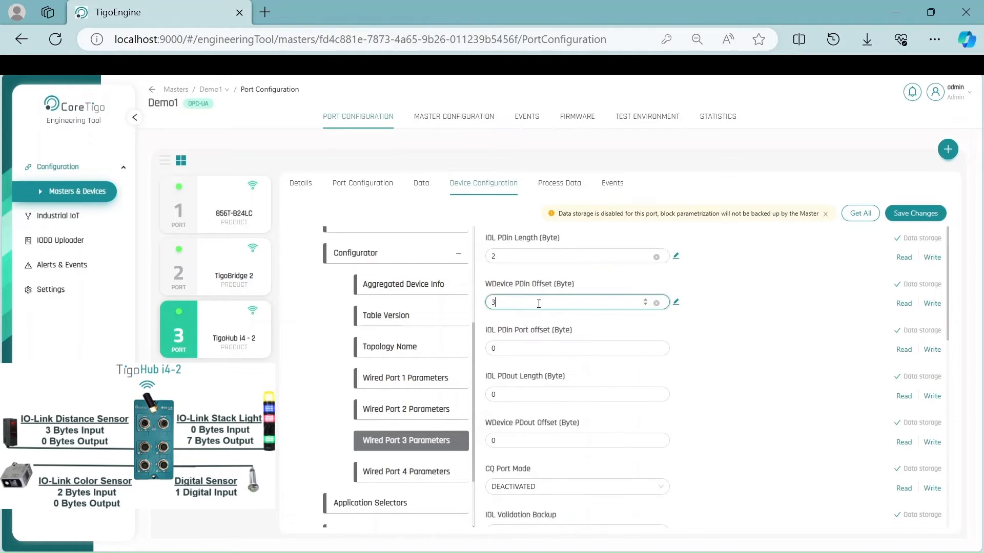
Check the IOL PDin Length of Wired Ports 2 and 1 against Wired Port 3's WDevice PDin Offset
click(458, 422)
click(500, 257)
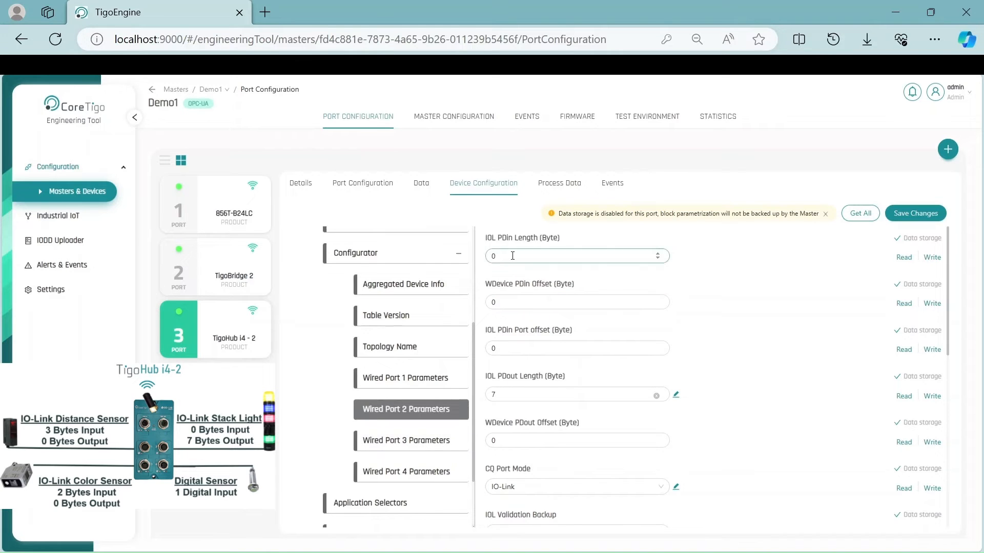
drag(500, 256, 489, 258)
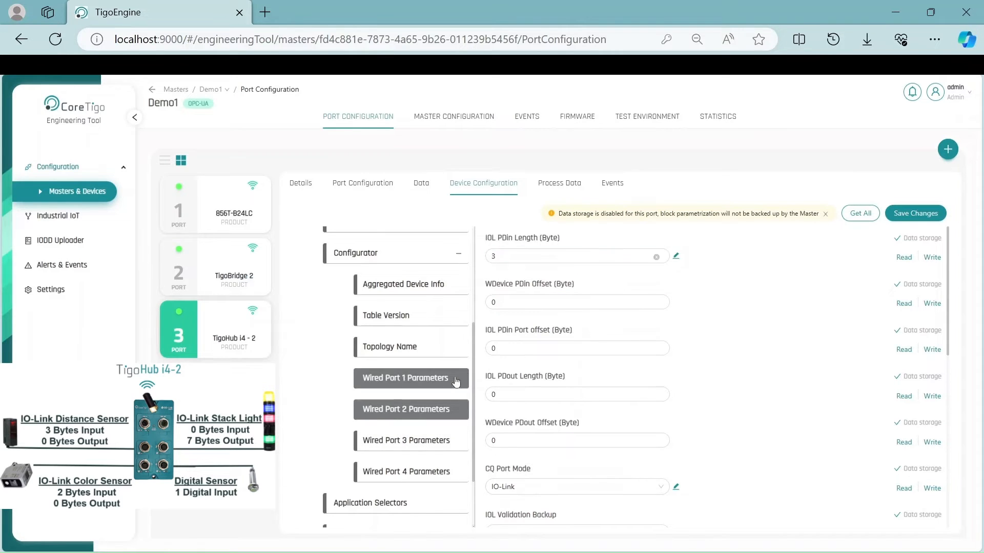
click(451, 379)
double_click(493, 258)
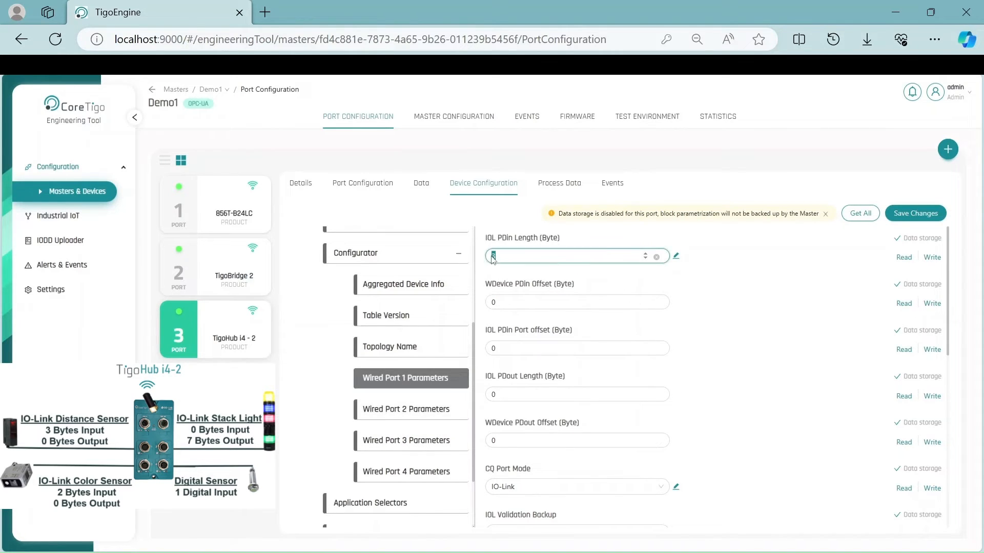
click(460, 440)
click(515, 301)
double_click(496, 303)
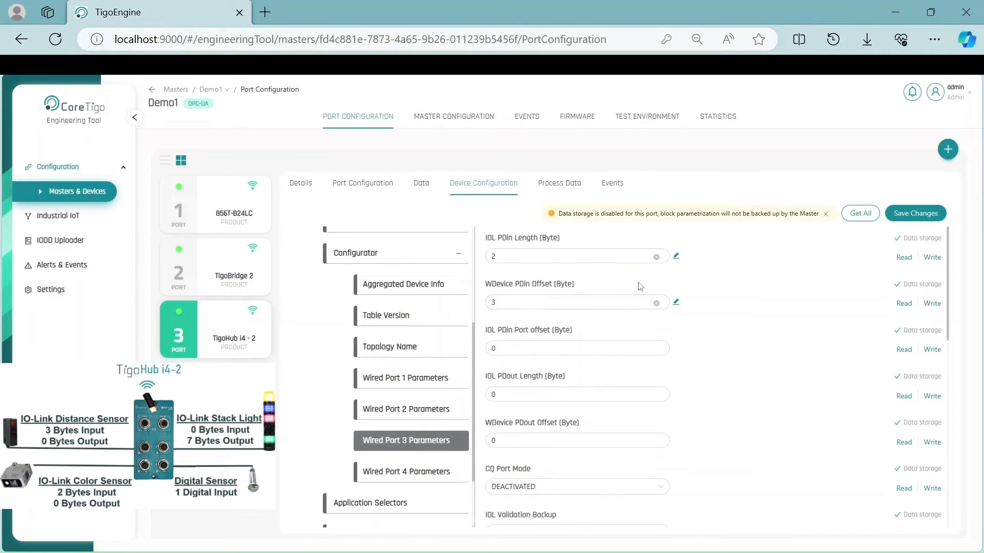
Review Wired Port 3's IOL PDin Port offset and PDout fields and set its CQ Port Mode to IO-Link
click(502, 348)
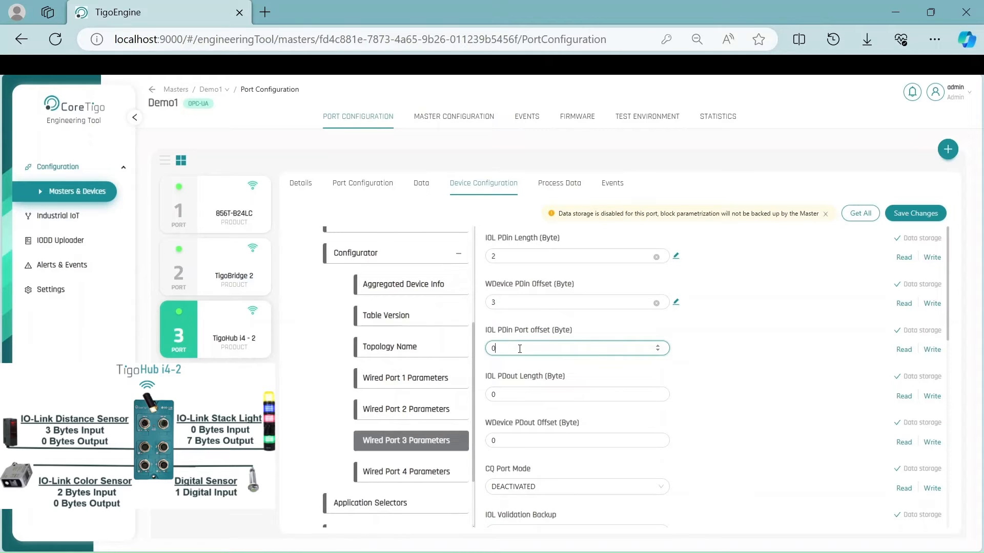
click(513, 393)
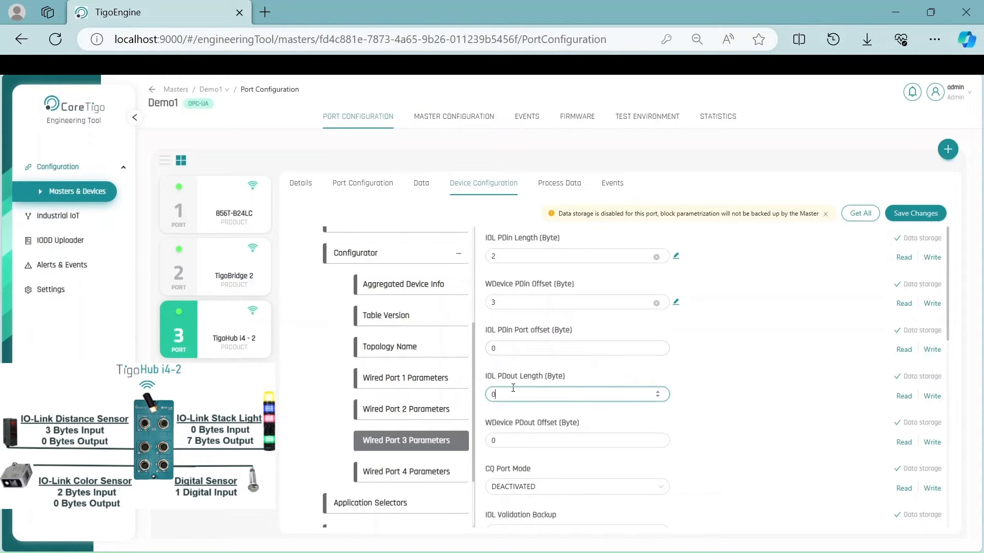
click(567, 438)
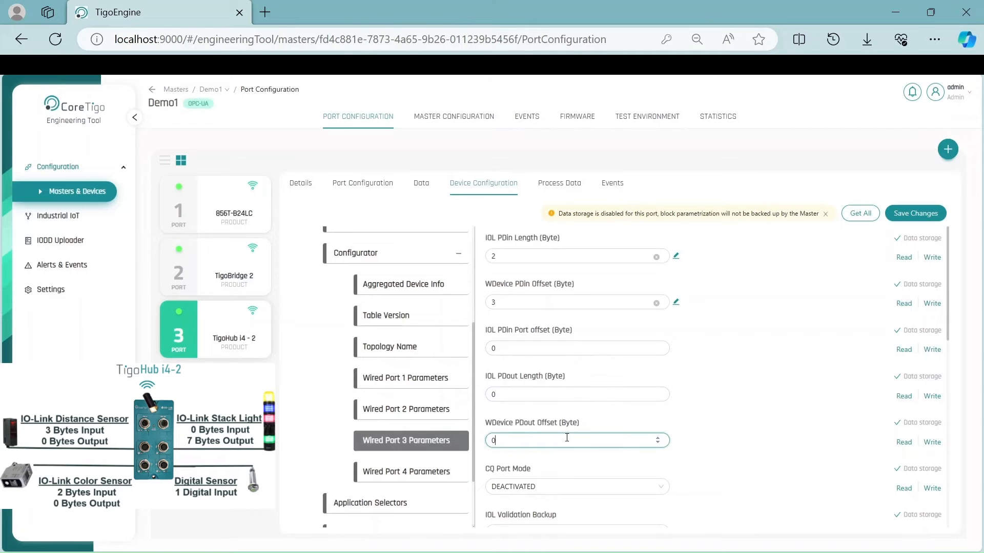
click(618, 491)
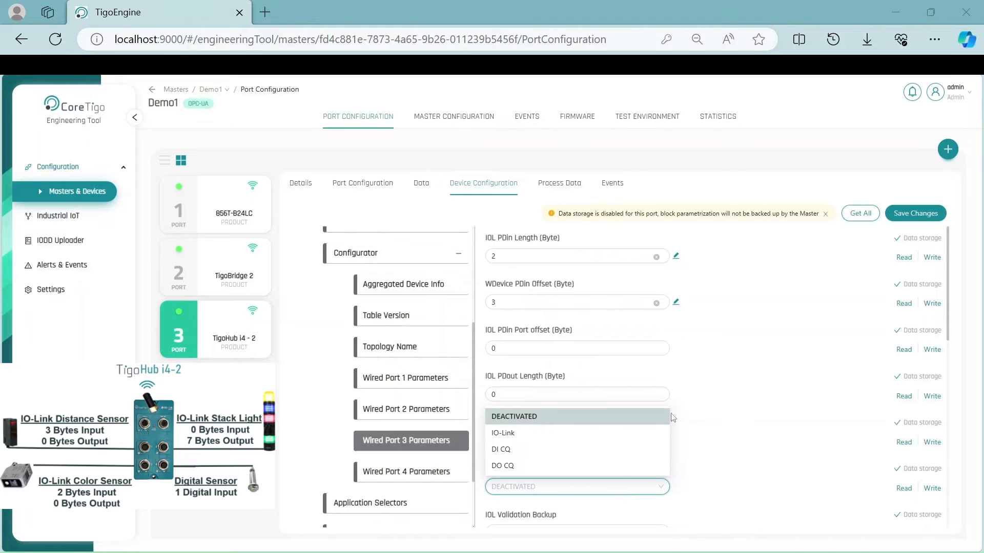
click(533, 438)
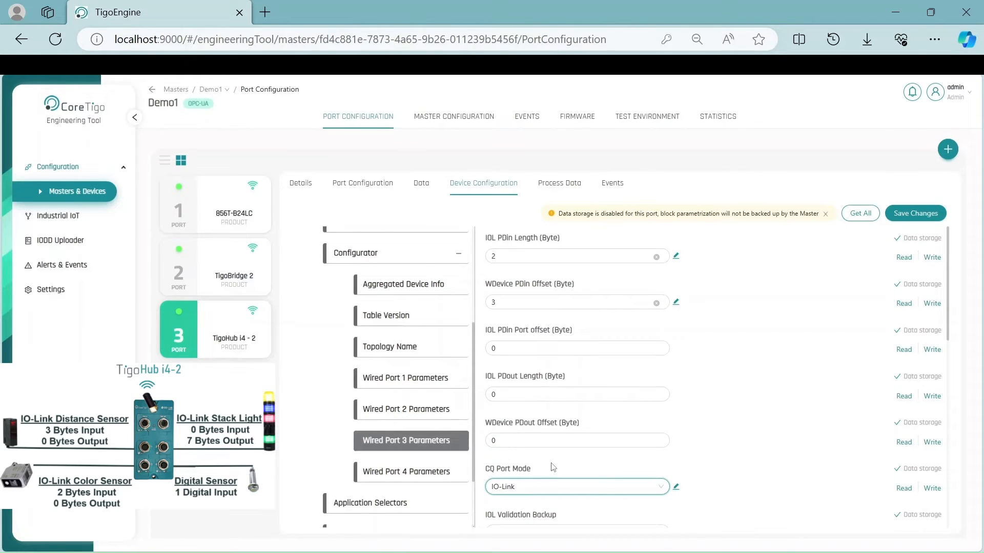
Review the PDin and PDout length and offset fields of Wired Port 4, noting which ones apply to IOL
click(460, 474)
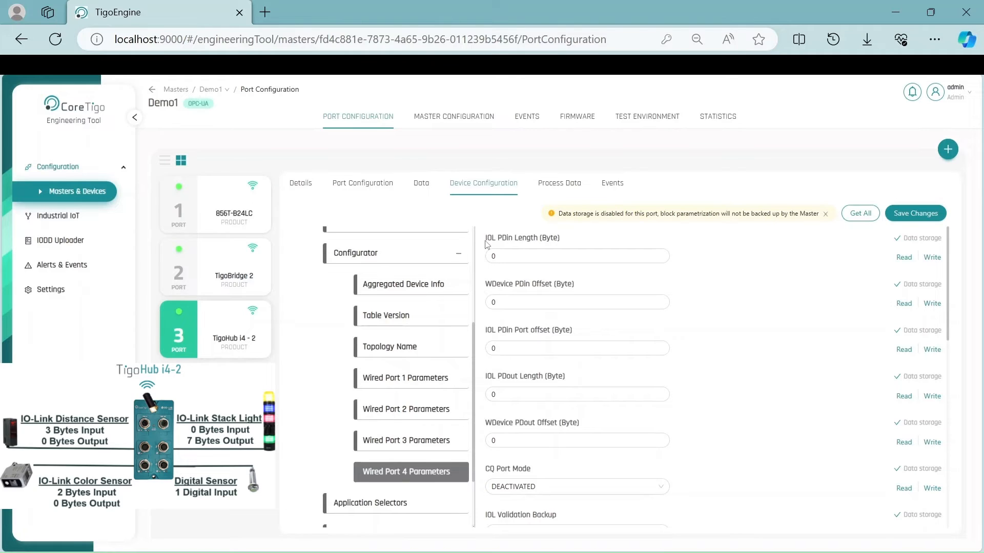
click(506, 258)
click(509, 302)
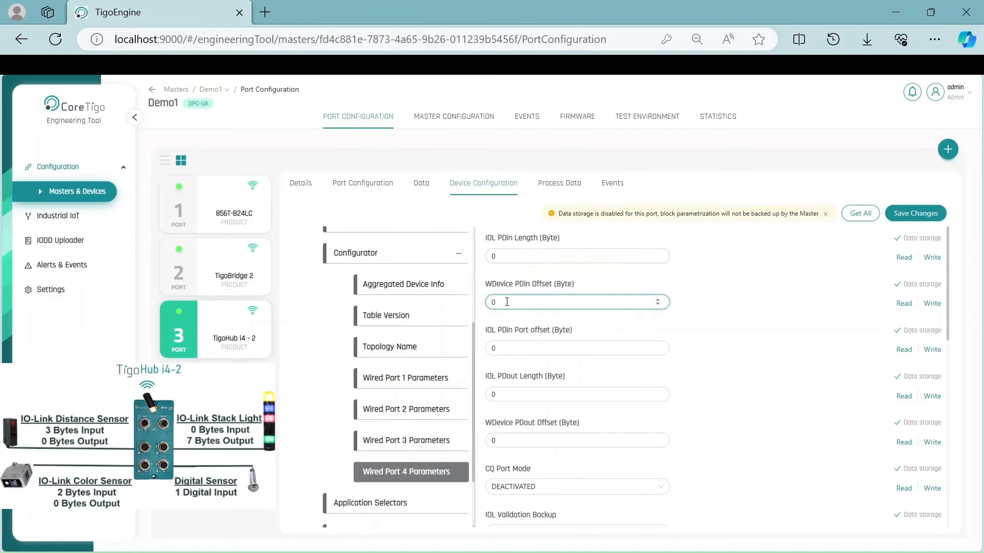
click(507, 348)
click(519, 394)
click(532, 436)
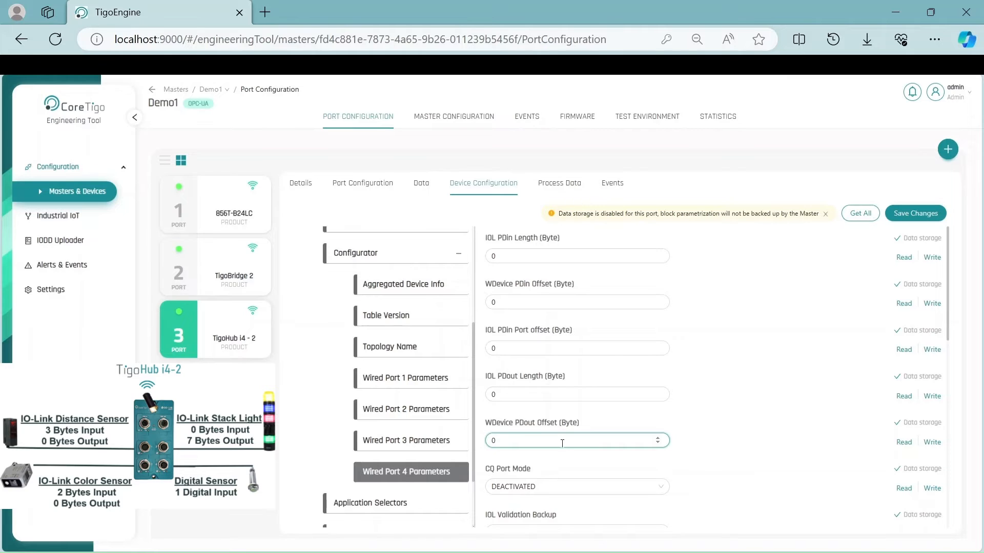
drag(486, 238, 497, 238)
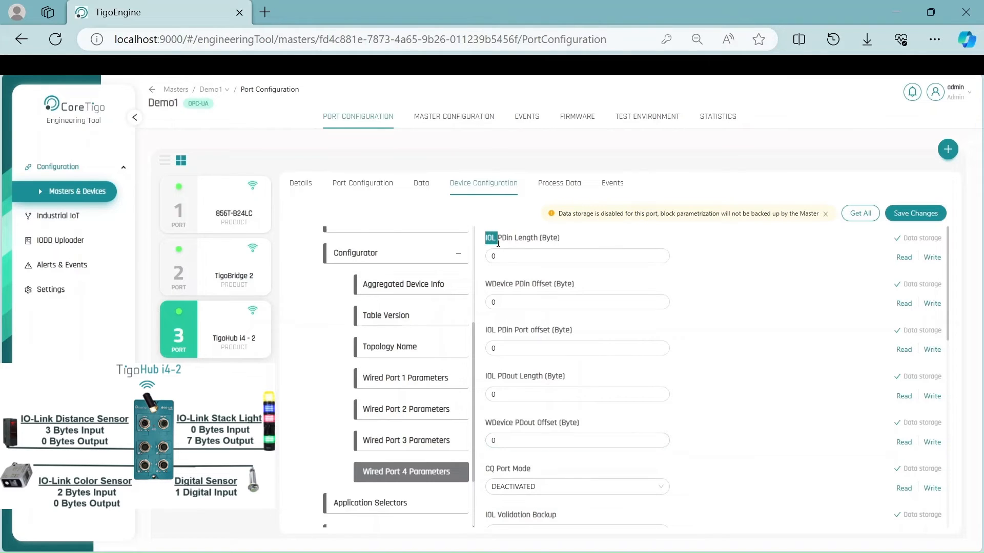
double_click(488, 332)
click(489, 377)
double_click(489, 377)
click(533, 412)
click(505, 302)
key(BackSpace)
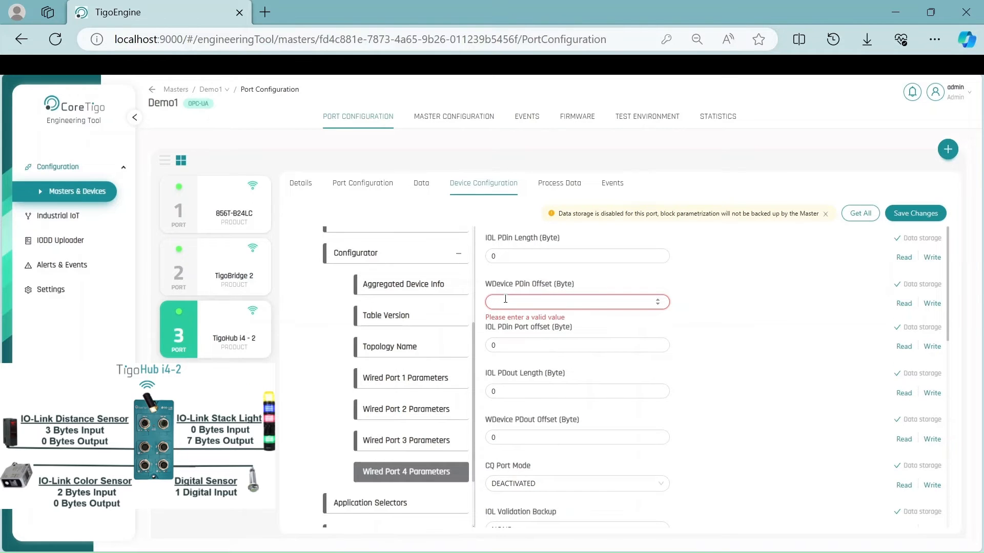
text(5)
key(BackSpace)
text(0)
Set the CQ Port Mode of Wired Port 4 to DI CQ for the digital sensor
click(513, 282)
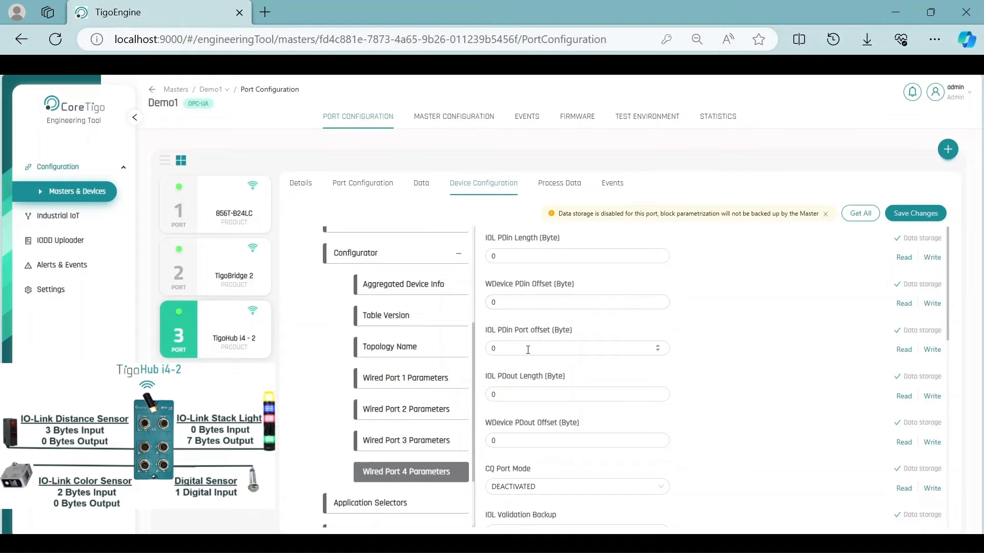
click(551, 489)
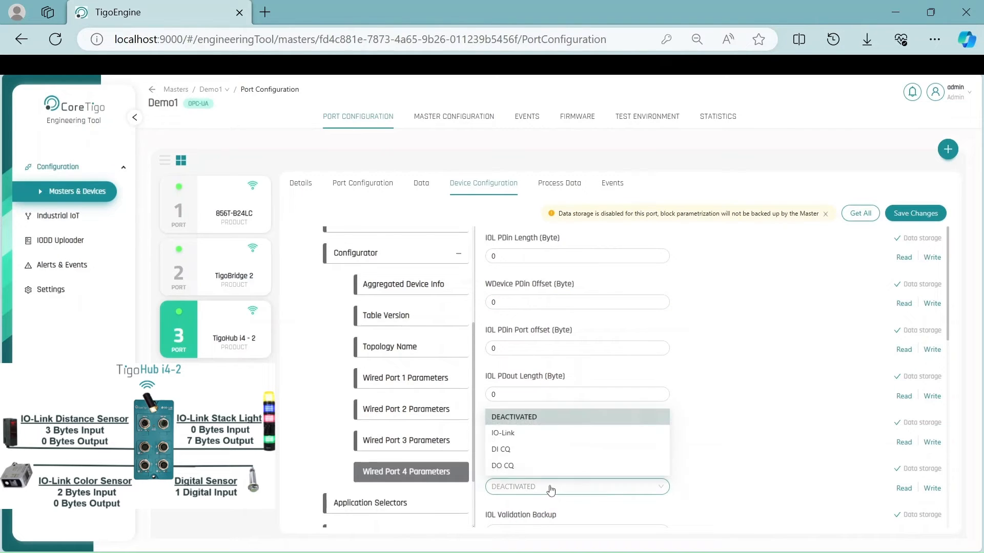
click(514, 452)
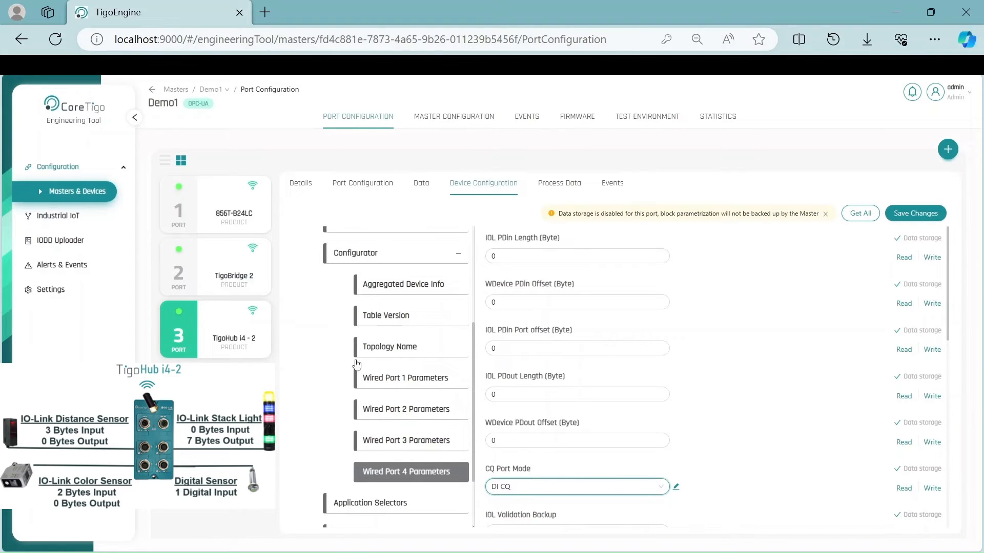
In the Aggregated Device Info, set the Aggregated PDin length to 6 bytes and the Aggregated PDout length to 7 bytes
click(407, 289)
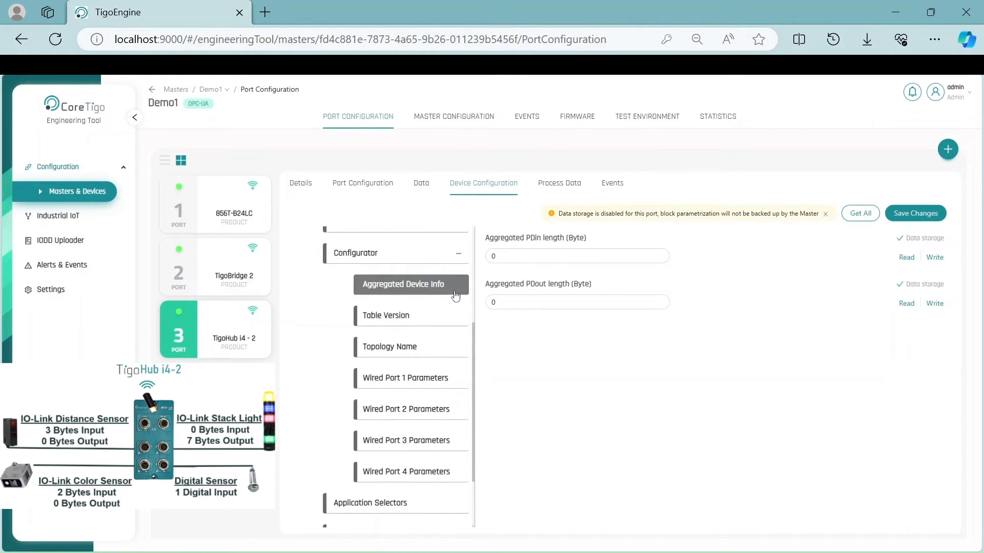
click(518, 254)
key(BackSpace)
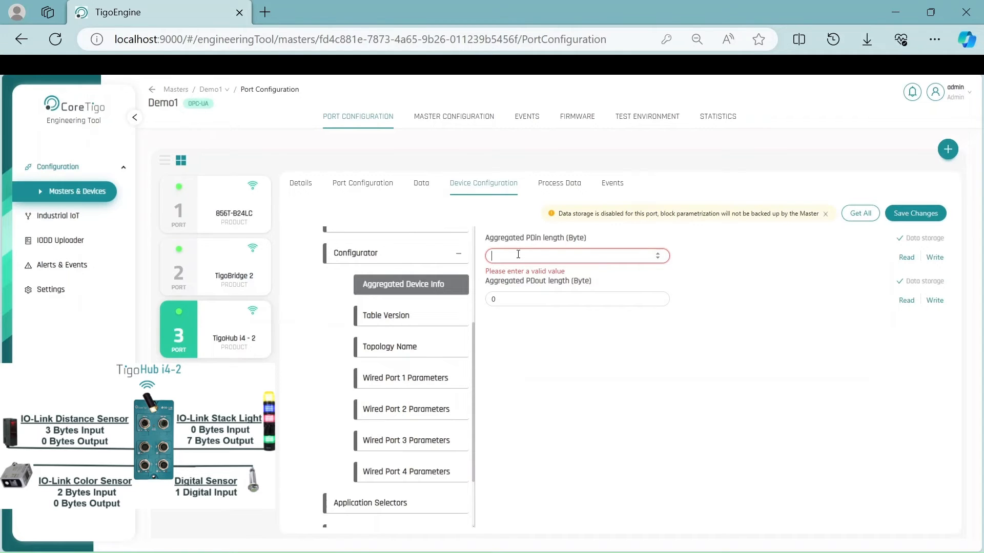
text(6)
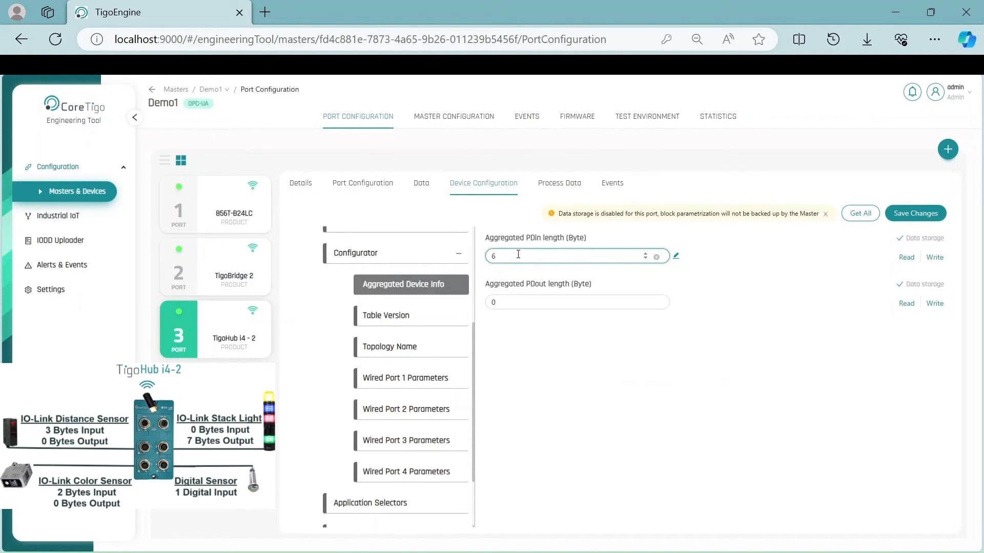
click(628, 303)
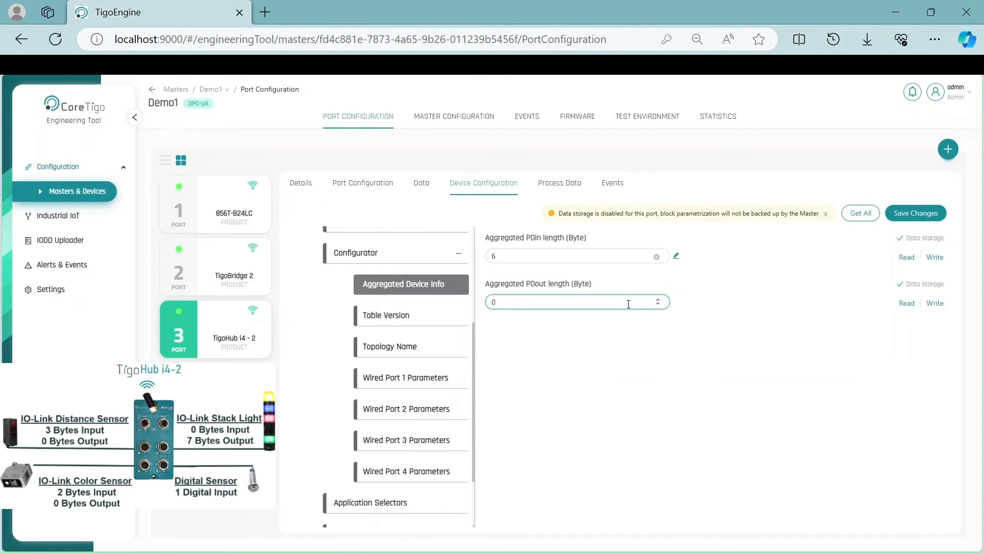
key(BackSpace)
text(7)
Try to write the Aggregated PDout and PDin lengths to the device individually
click(934, 305)
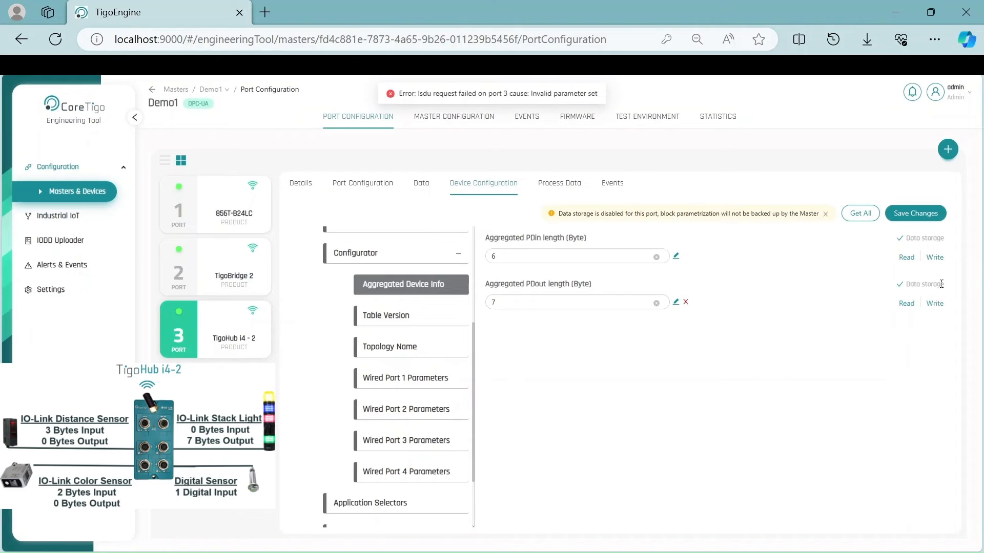
click(935, 259)
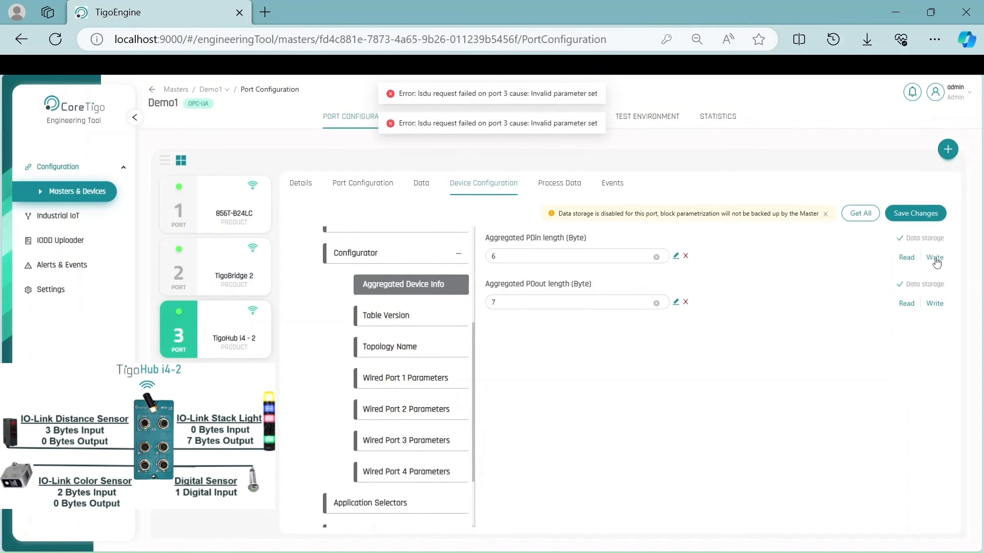
click(935, 305)
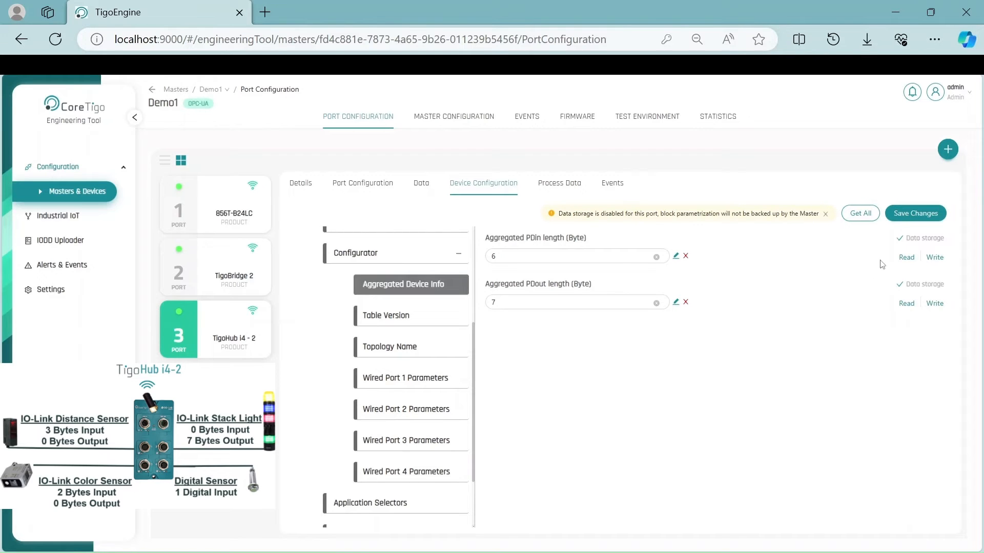
Review the list of pending parameter changes, save them all to the hub and close the save dialog
click(910, 217)
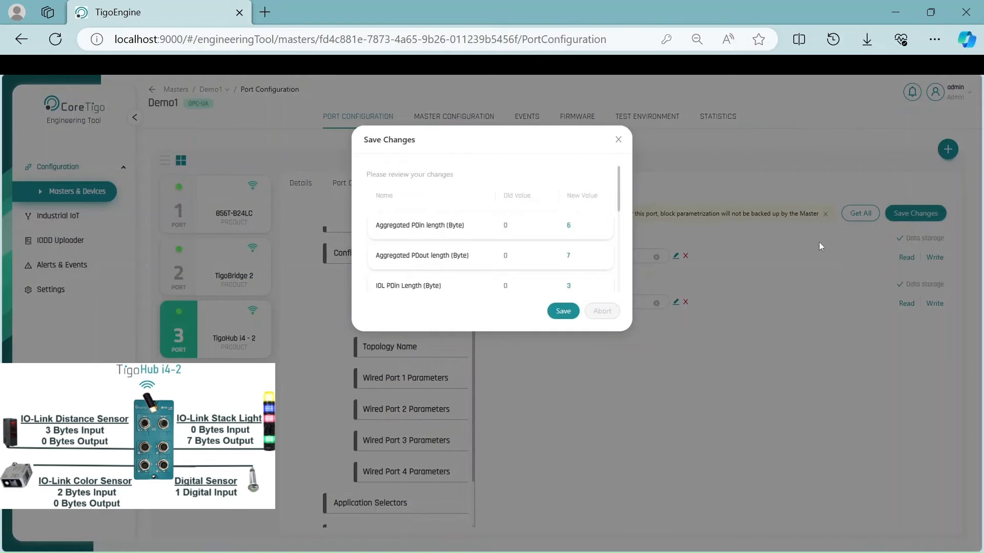
scroll(543, 233, down, 1)
scroll(542, 234, down, 5)
scroll(542, 234, down, 4)
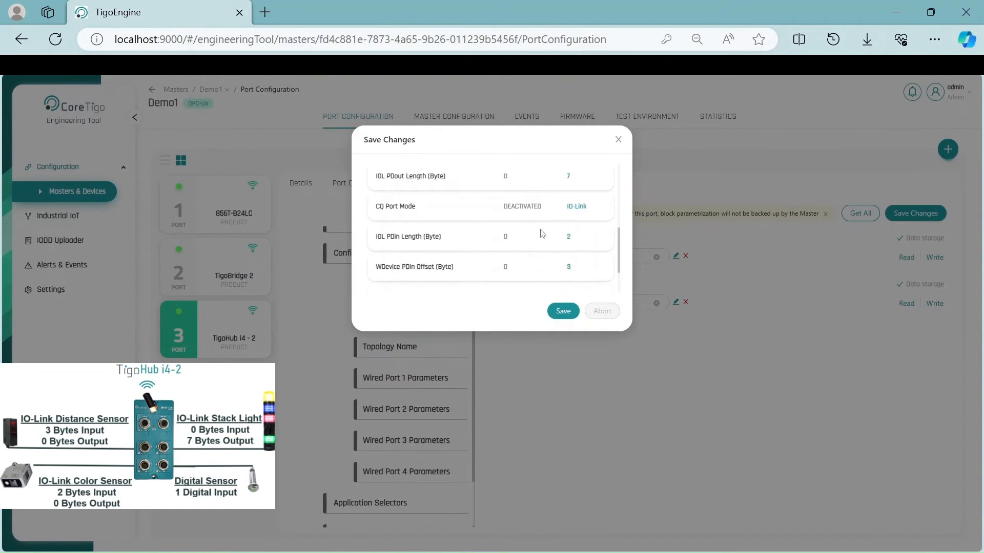
click(564, 312)
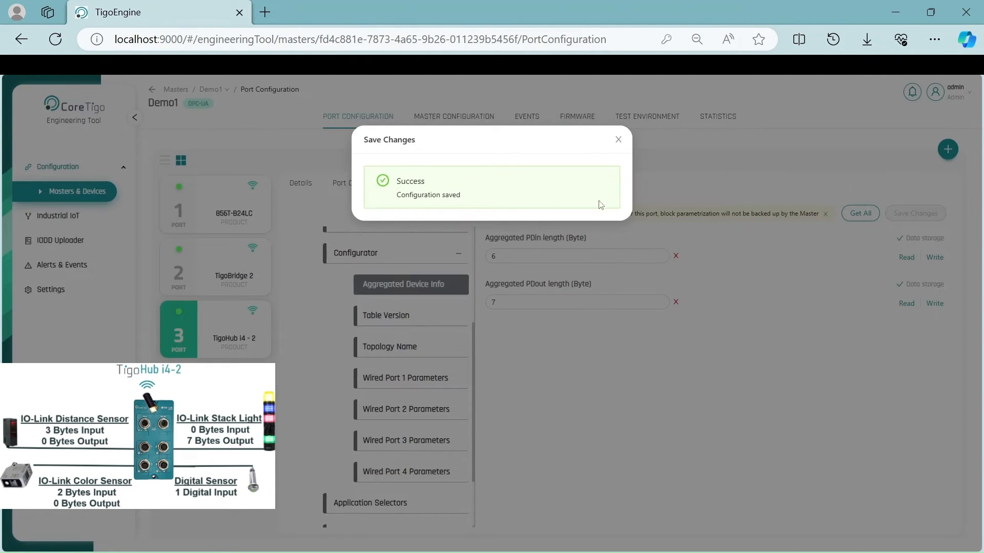
click(618, 140)
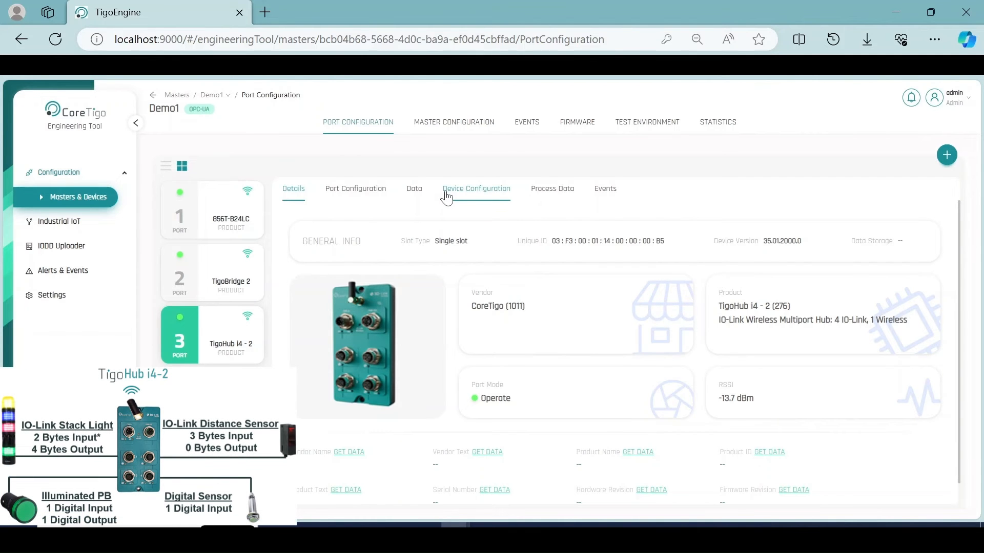
In the device configuration, set Wired Port 1's IOL PDin Length to 2 bytes and IOL PDout Length to 4 bytes
click(445, 194)
click(389, 377)
click(381, 405)
scroll(382, 408, down, 3)
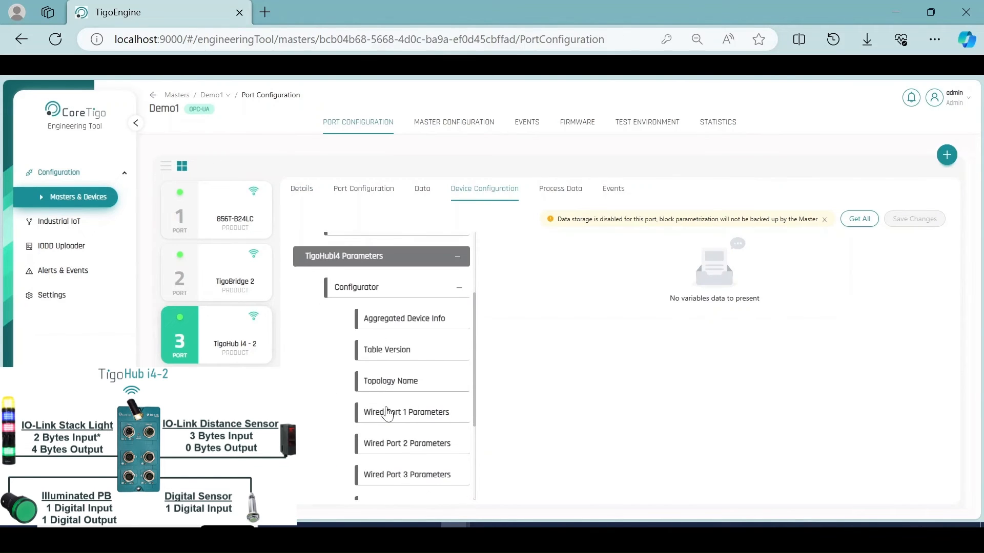
click(389, 413)
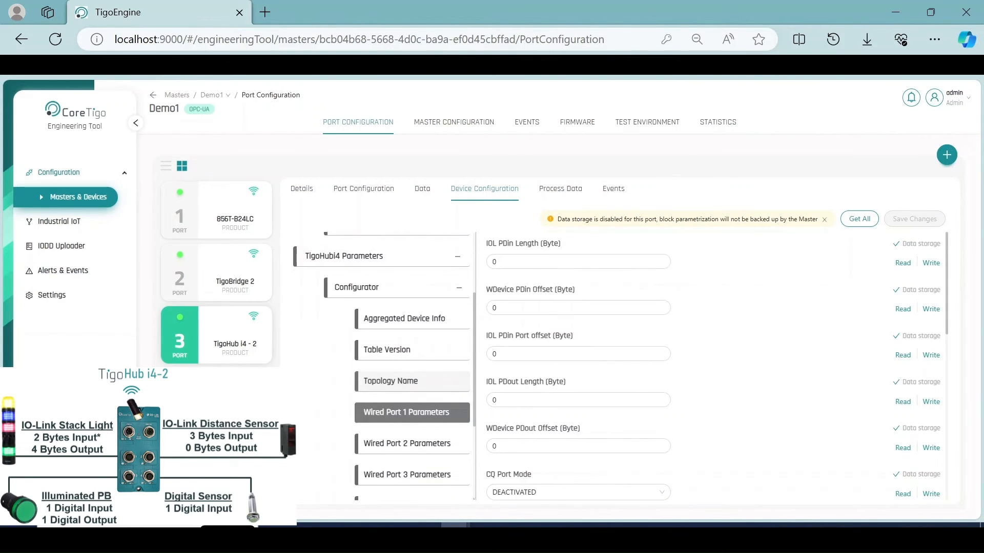
double_click(493, 262)
text(2)
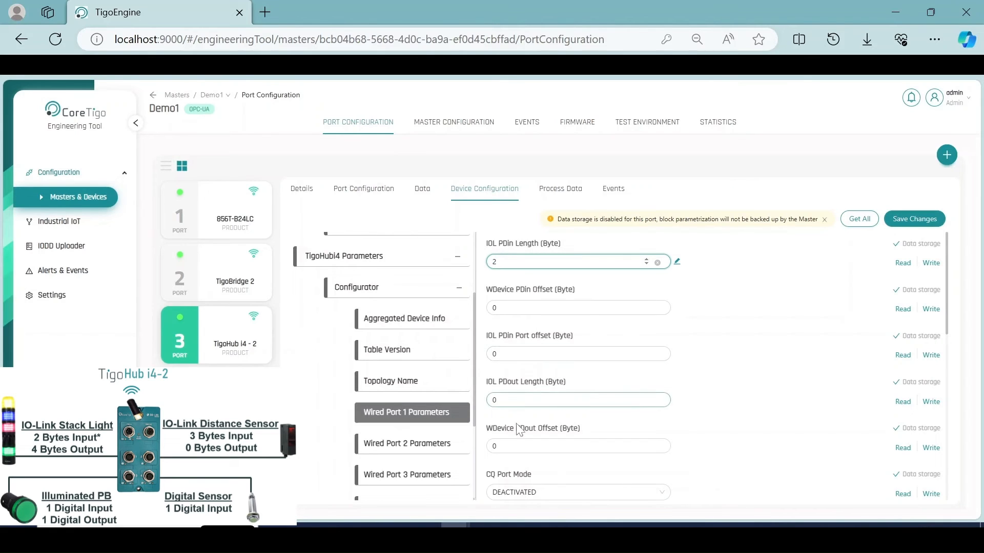
double_click(492, 400)
text(4)
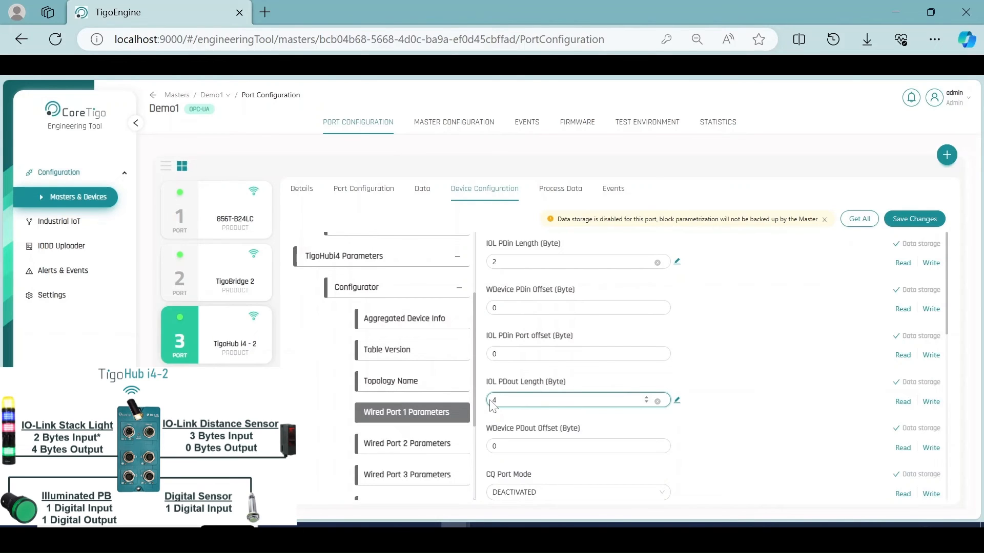
Set Wired Port 1's IOL PDin Port offset to 30 bytes and its CQ Port Mode to IO-Link
double_click(492, 335)
drag(498, 335, 579, 346)
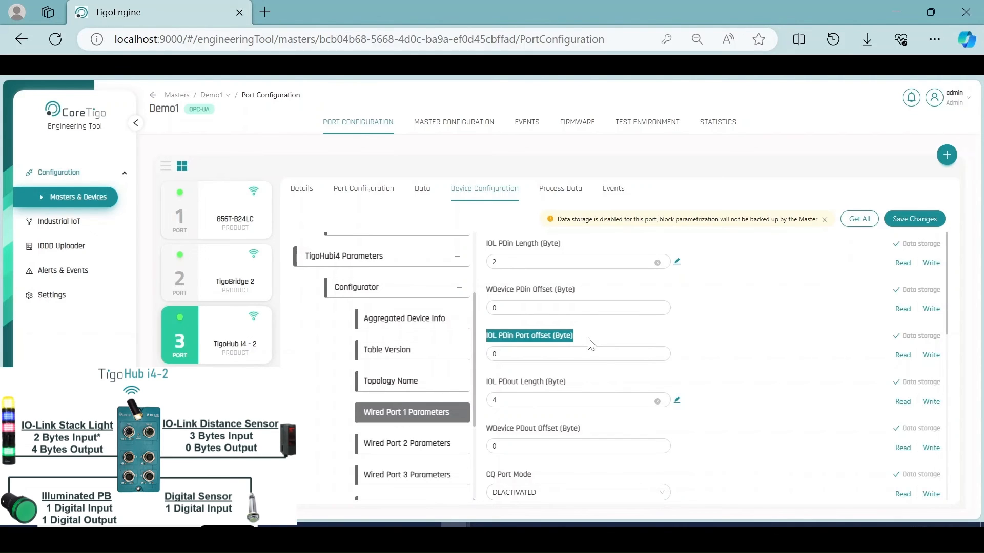
click(571, 354)
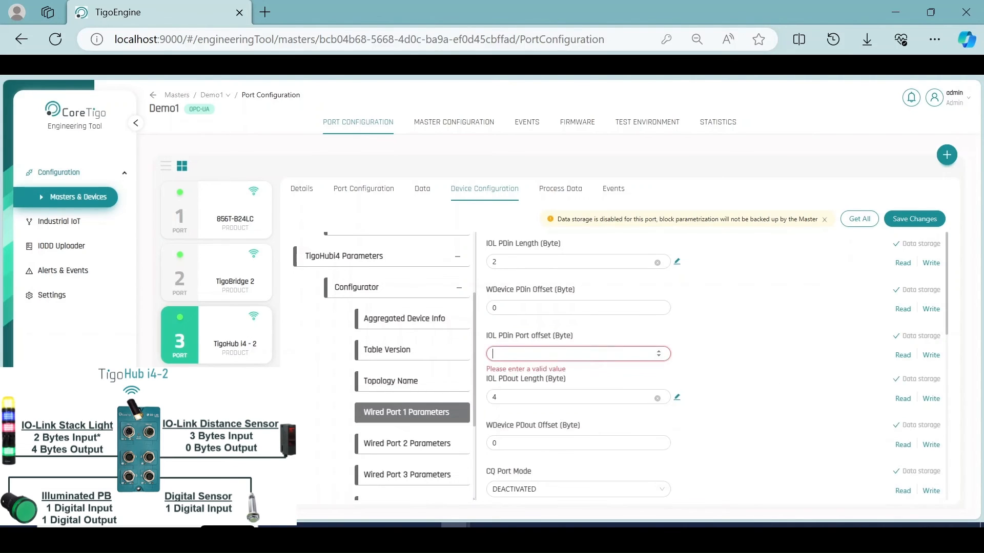
key(BackSpace)
text(30)
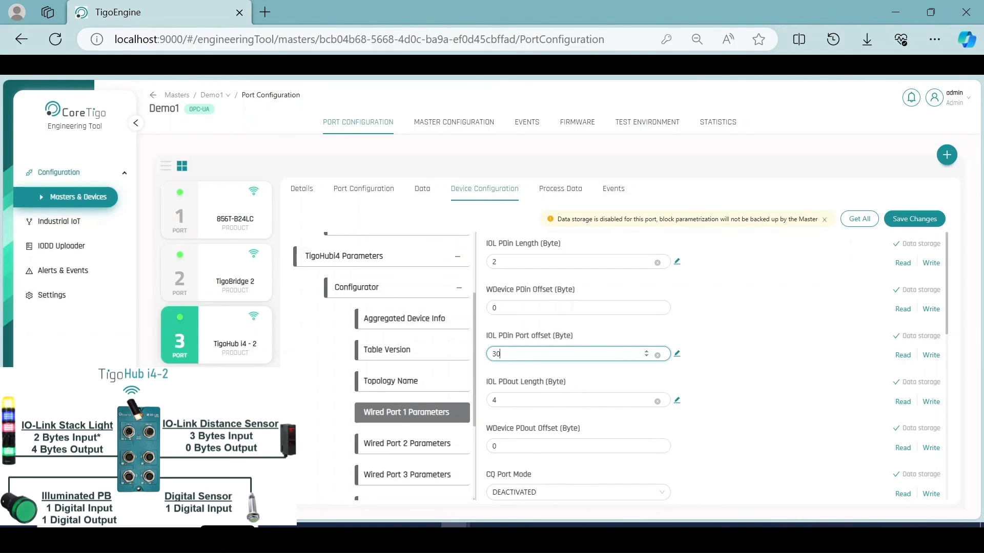
scroll(496, 448, down, 1)
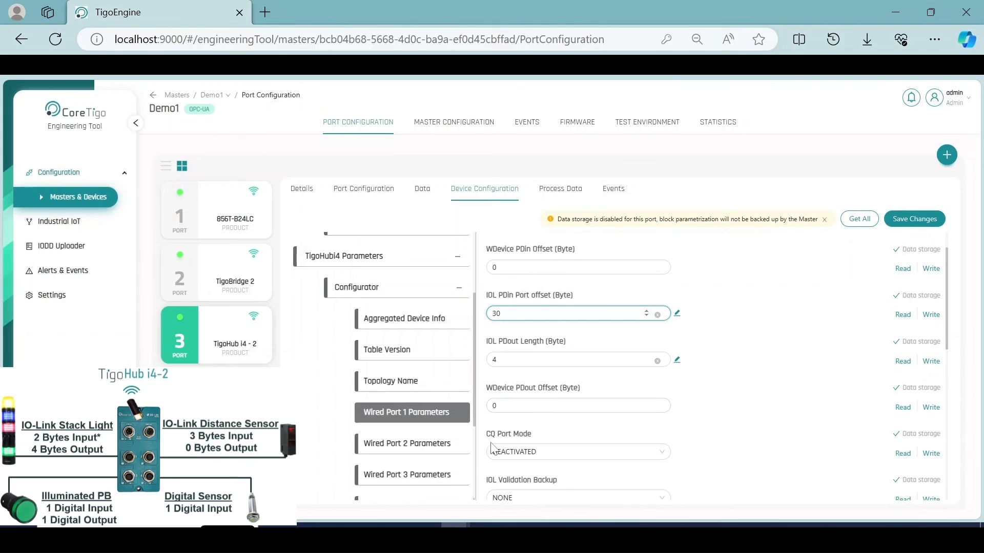
click(510, 456)
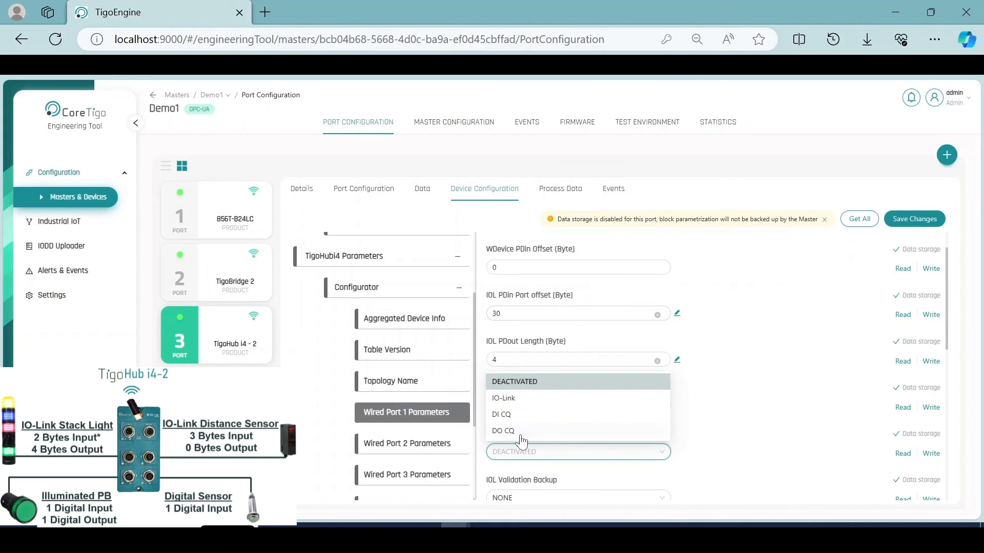
click(521, 402)
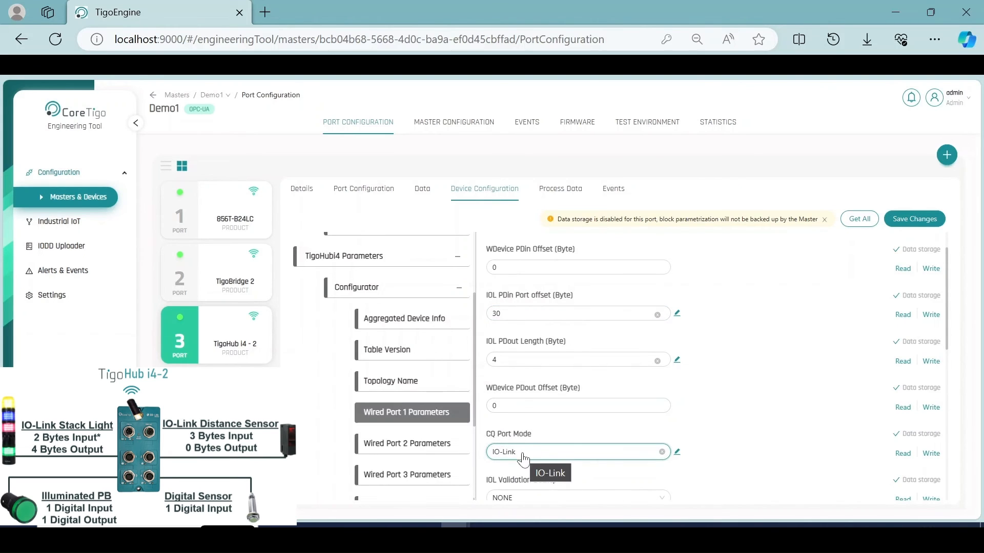
For Wired Port 2, set the IOL PDin Length to 3 bytes and the WDevice PDin Offset to 2 bytes
click(460, 446)
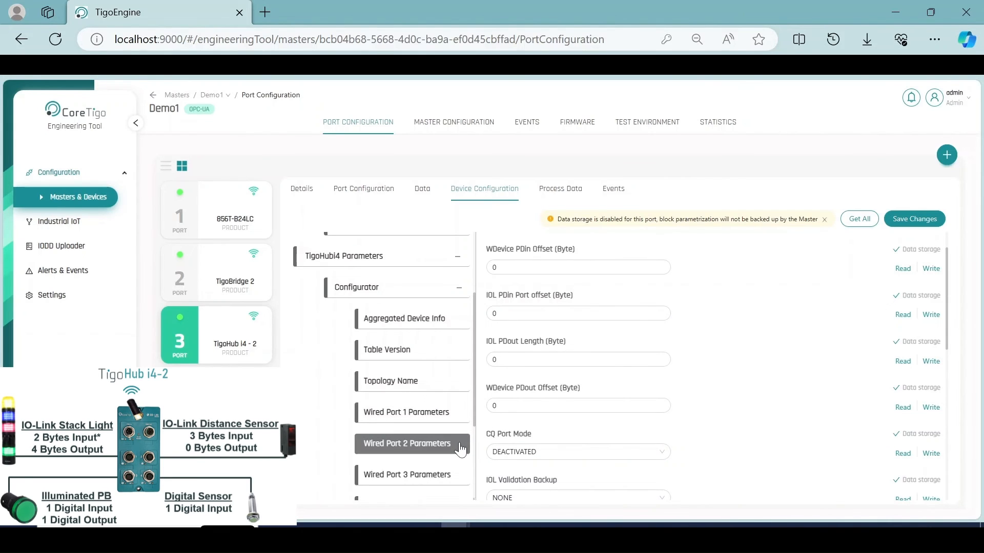
scroll(484, 304, up, 1)
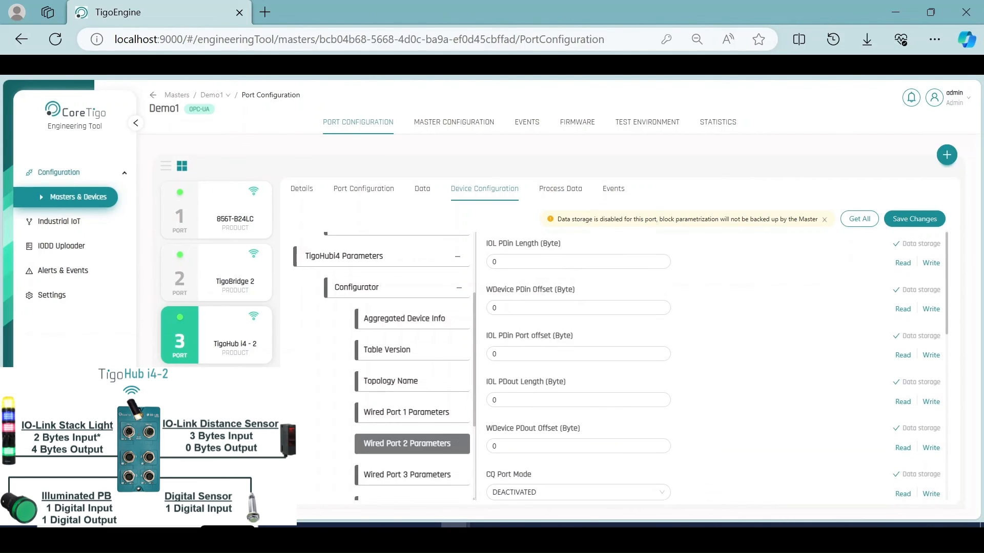
drag(501, 262, 485, 263)
text(3)
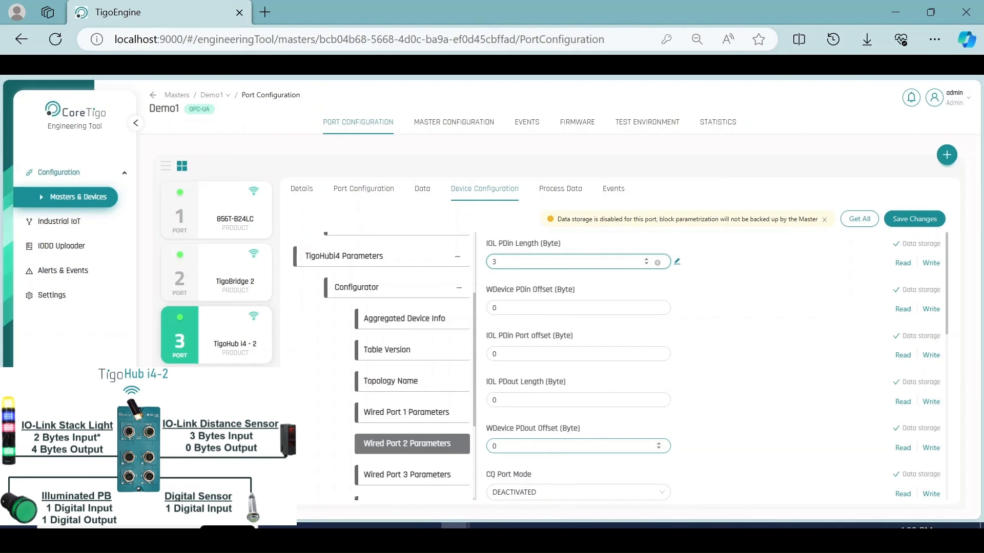
click(576, 308)
key(BackSpace)
text(2)
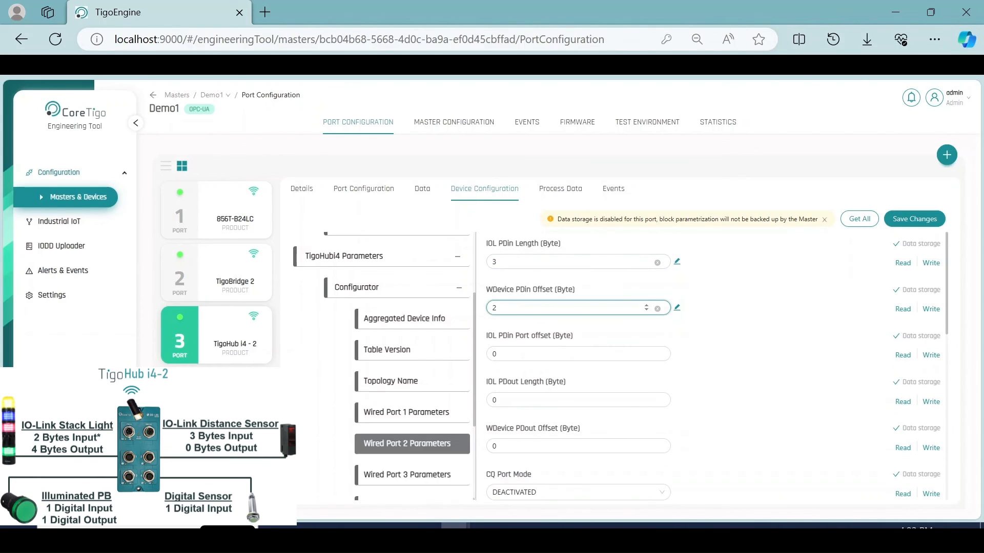
Set the CQ Port Mode of Wired Port 2 to IO-Link for the distance sensor
scroll(576, 358, down, 1)
click(569, 452)
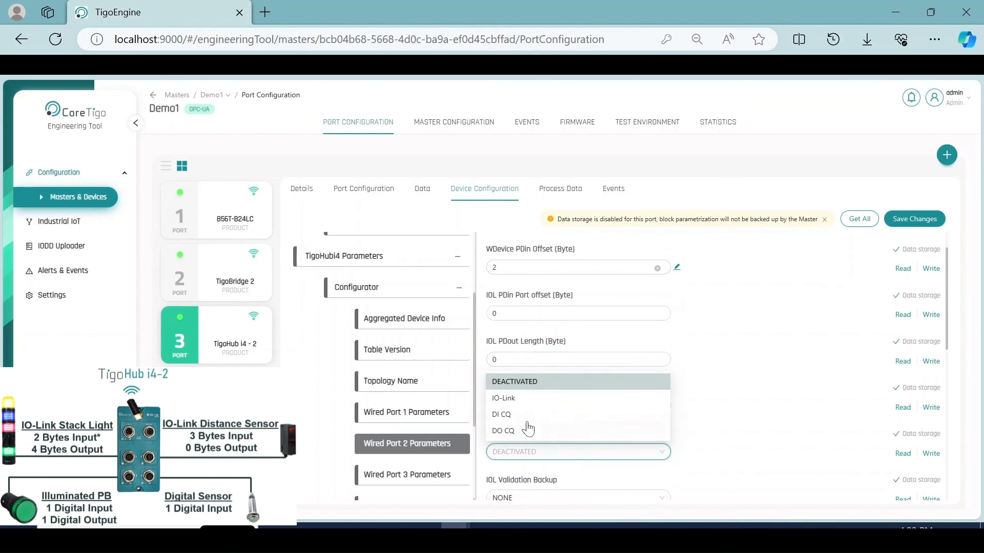
click(505, 398)
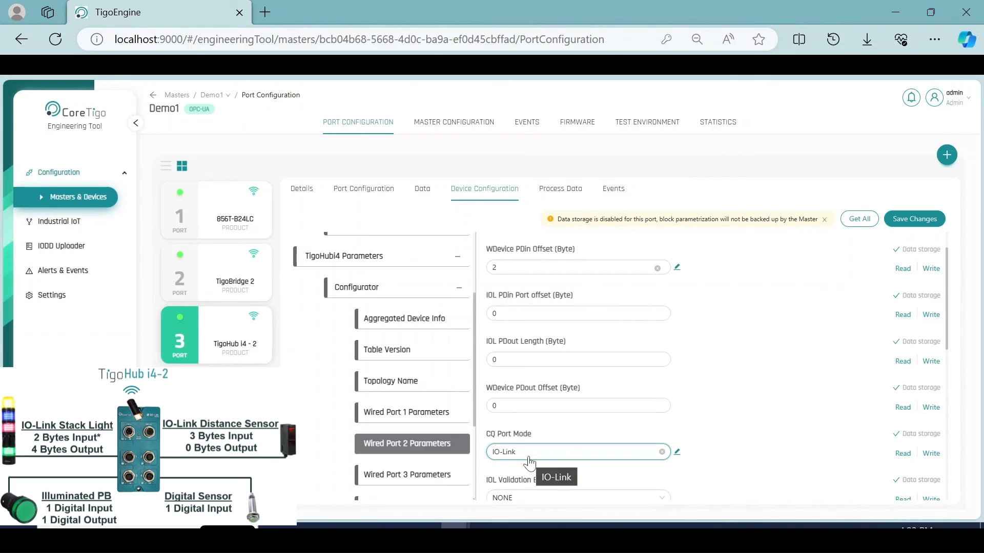
Set the CQ Port Mode of Wired Port 3 to DI CQ for the illuminated push button's input
click(448, 482)
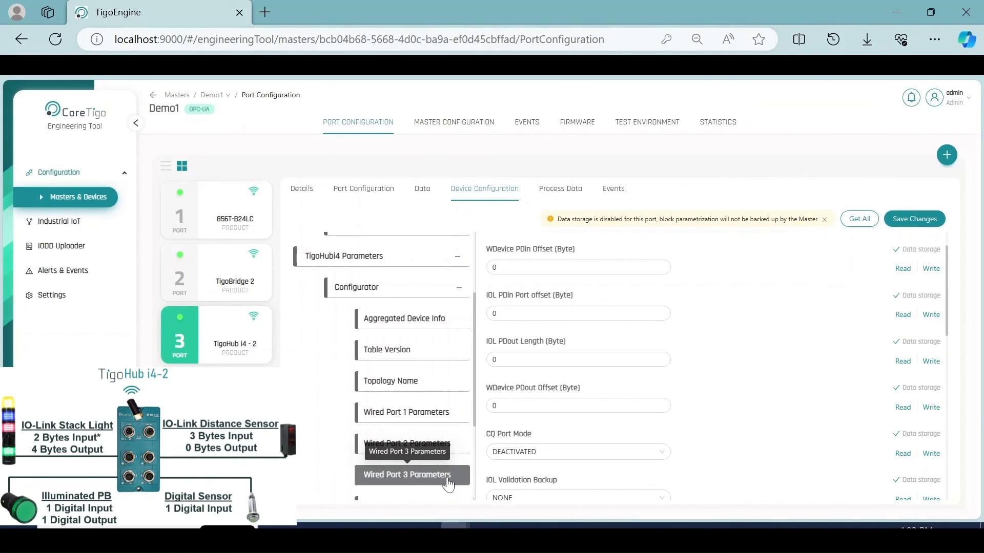
scroll(504, 451, down, 1)
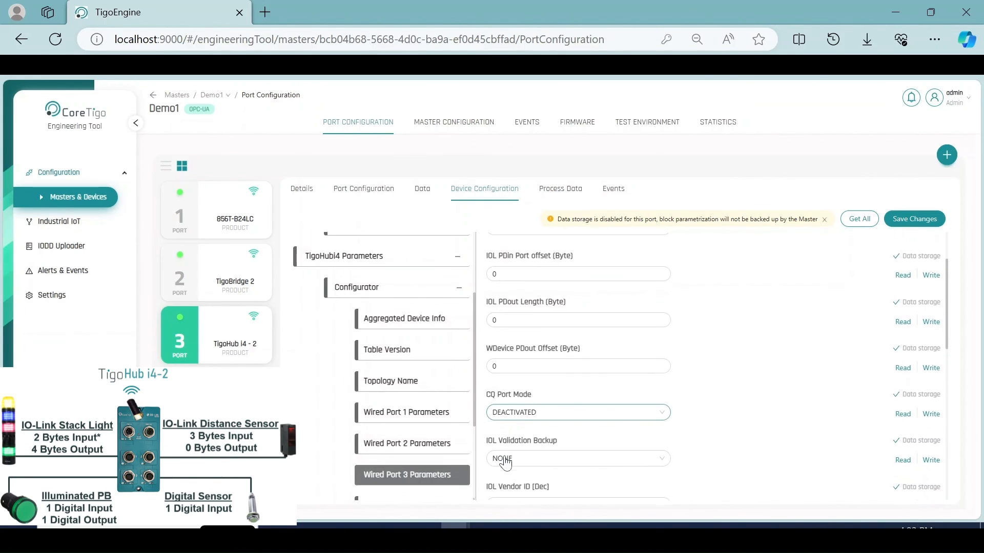
click(500, 412)
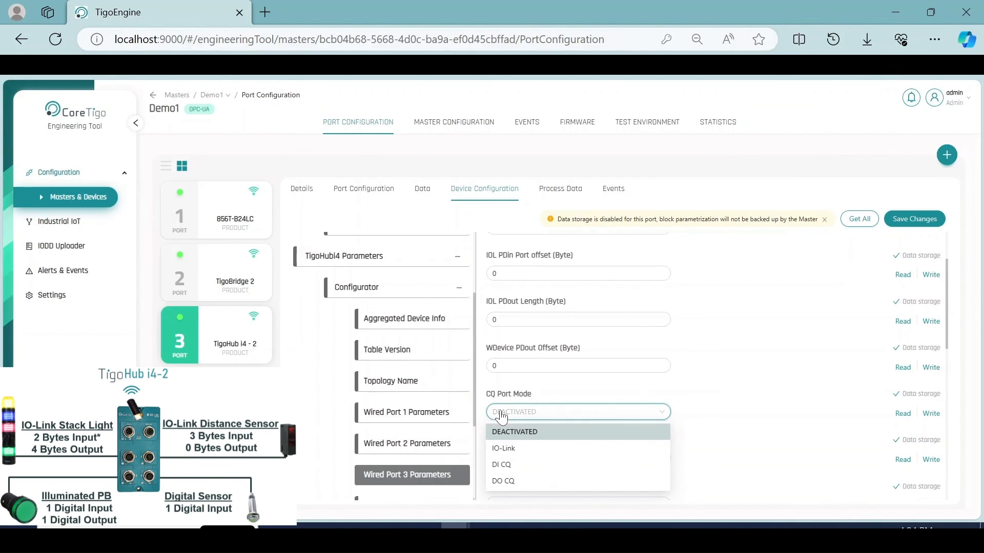
click(518, 465)
Set the IQ Configuration of Wired Port 3 to DO Enable for the push button's digital output
scroll(566, 434, down, 4)
scroll(566, 434, down, 2)
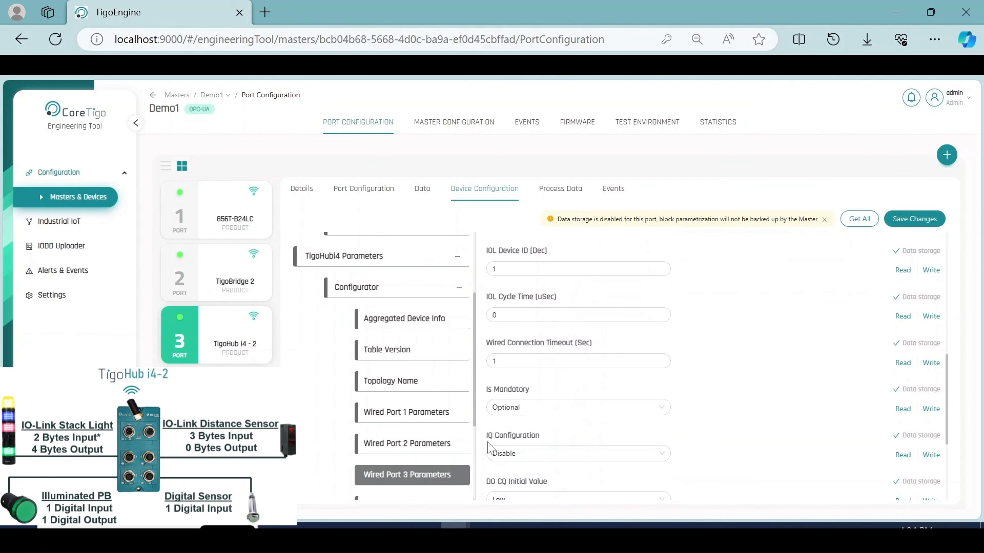
click(528, 460)
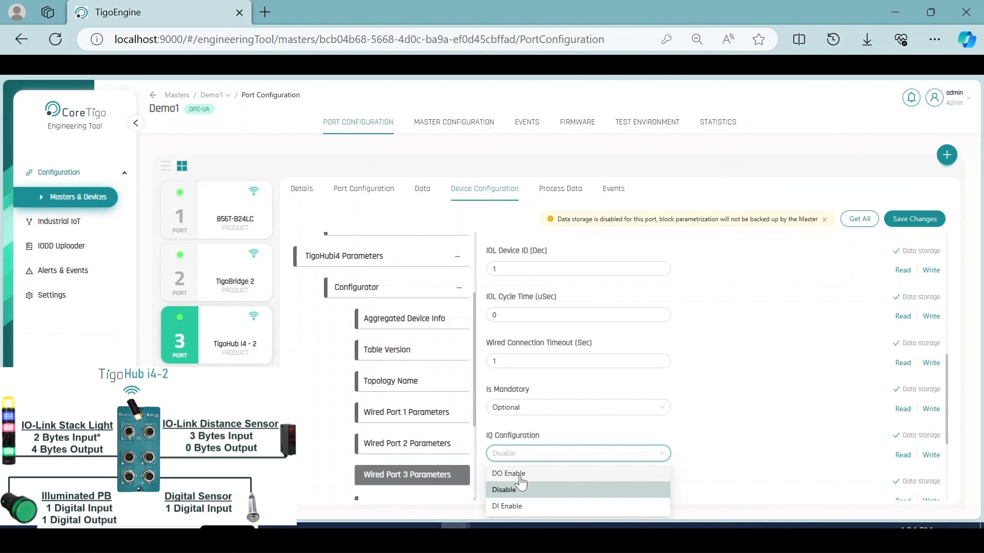
click(530, 473)
scroll(535, 470, down, 1)
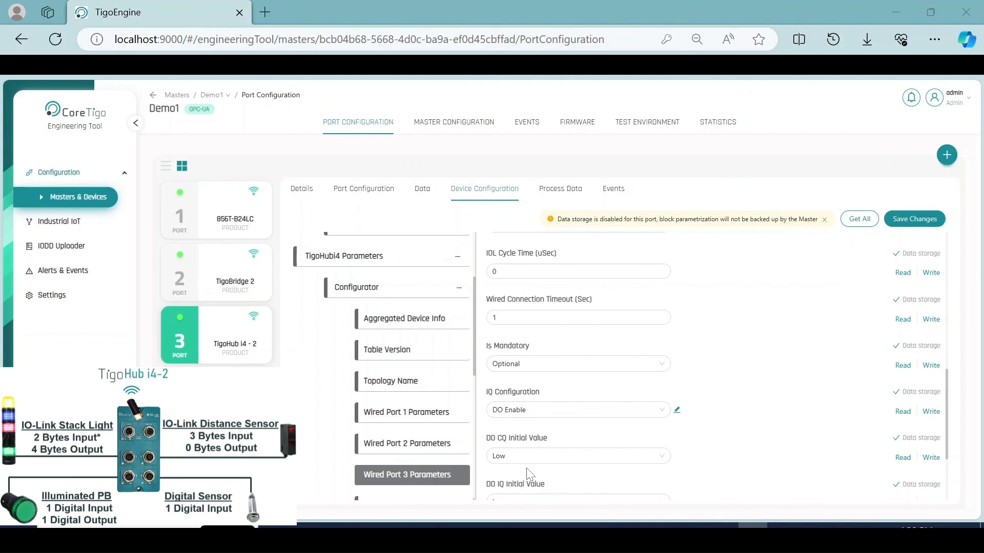
Set Wired Port 4's CQ Port Mode to DI CQ for the digital sensor
scroll(461, 467, down, 1)
click(458, 469)
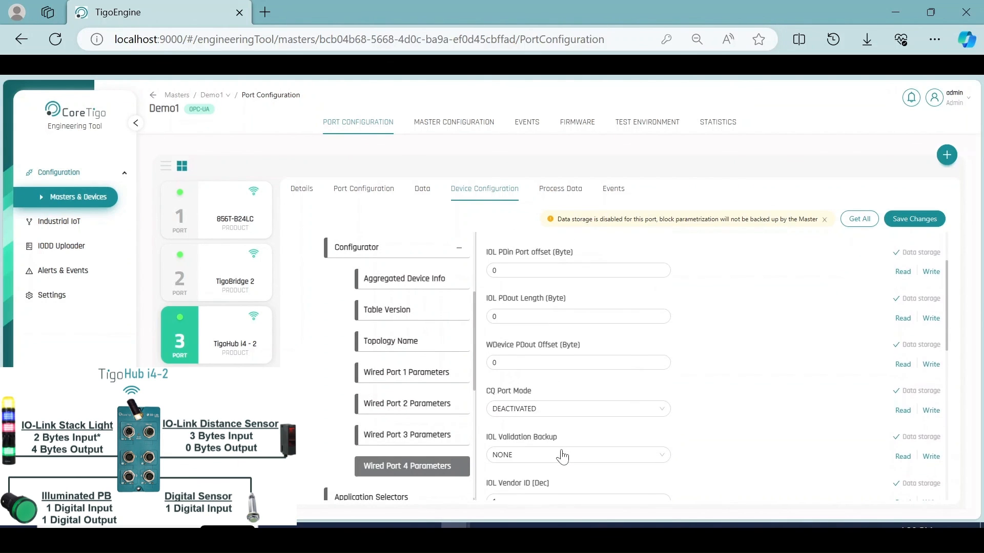
click(524, 414)
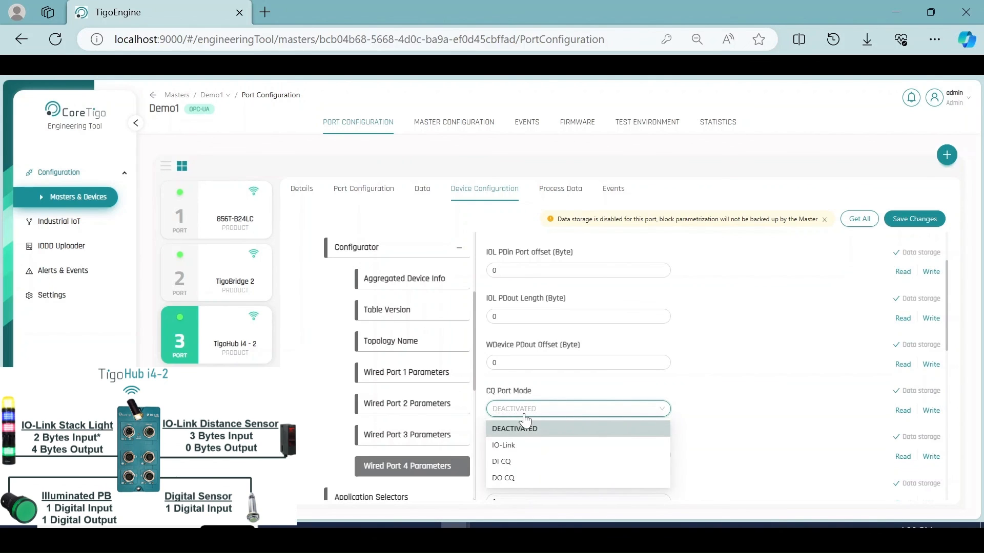
click(529, 461)
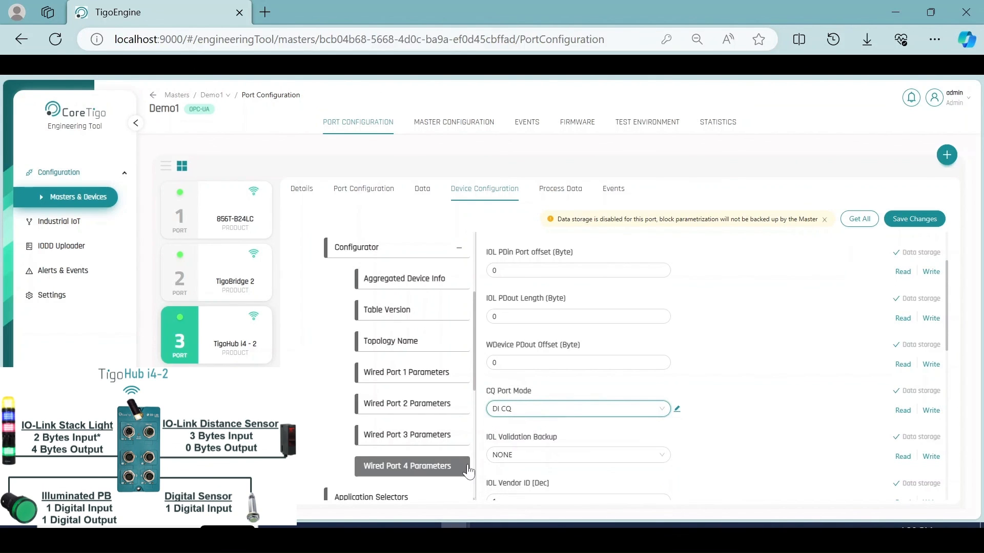
In the Aggregated Device Info, set the Aggregated PDin length to 6 bytes and the Aggregated PDout length to 5 bytes
click(456, 289)
click(495, 262)
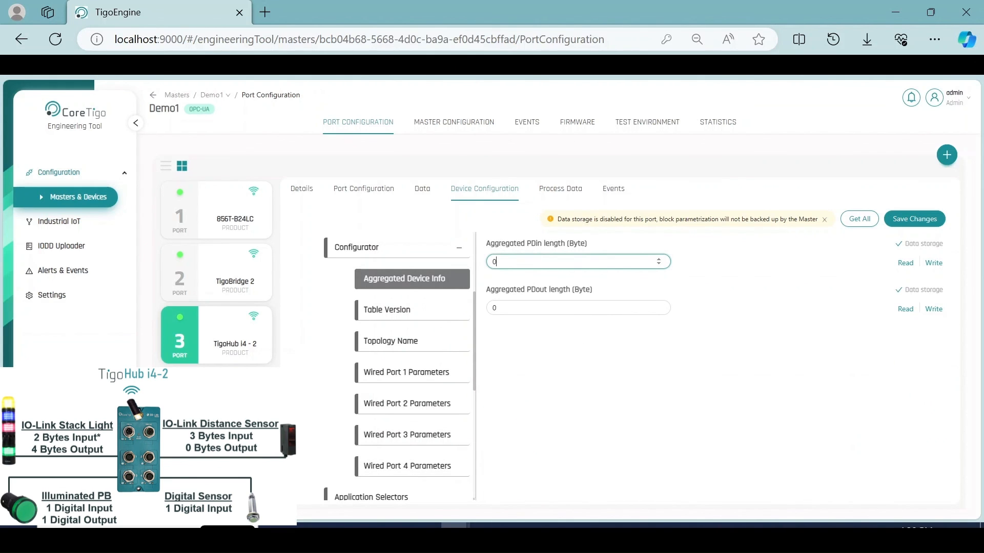
double_click(494, 262)
key(BackSpace)
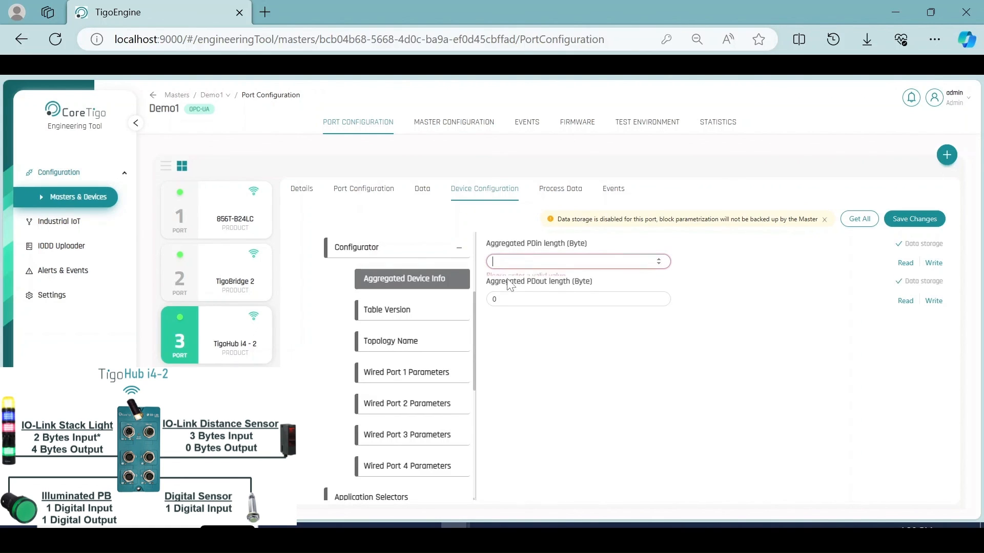
text(6)
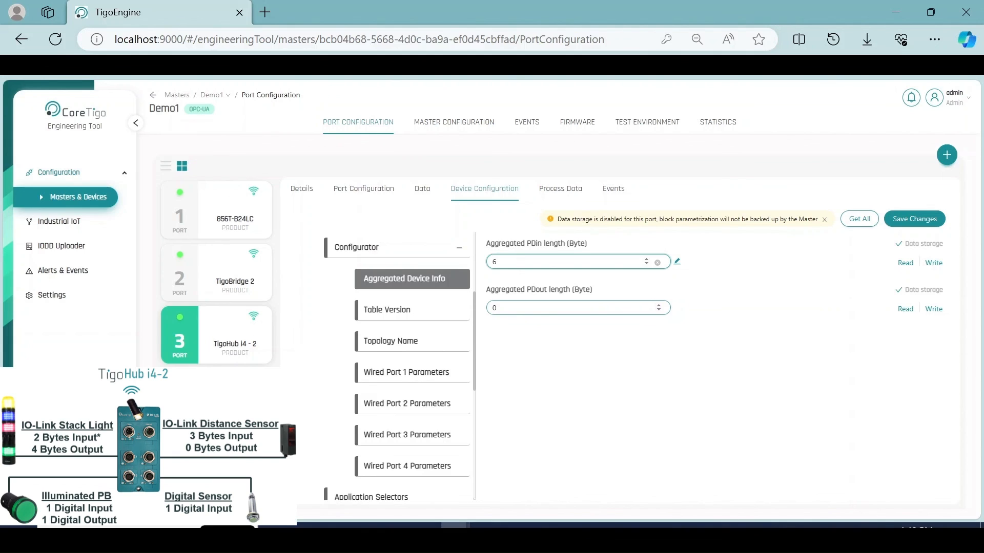
click(512, 308)
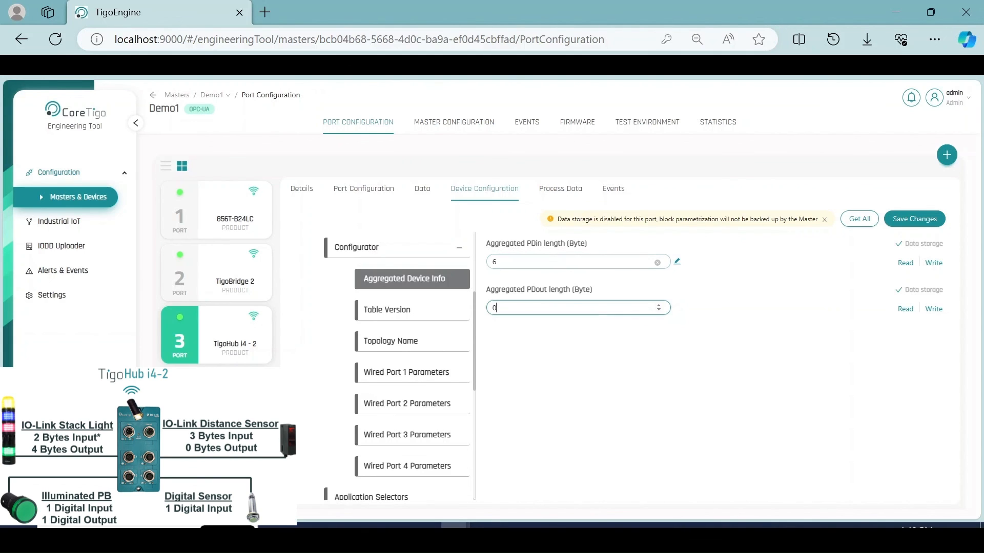
text(5)
Review the pending wired port and aggregated length changes and save them to the hub
click(909, 219)
scroll(539, 219, down, 6)
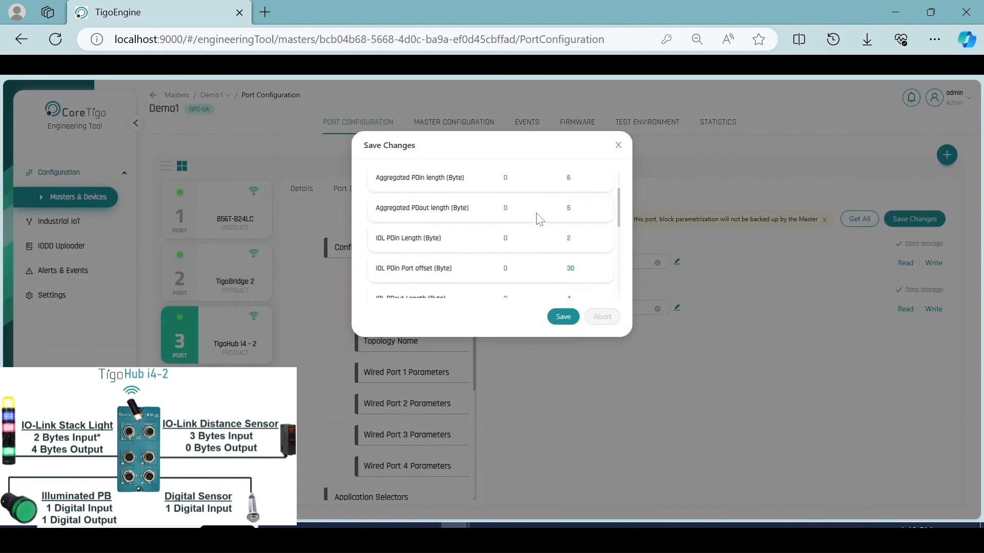
click(559, 315)
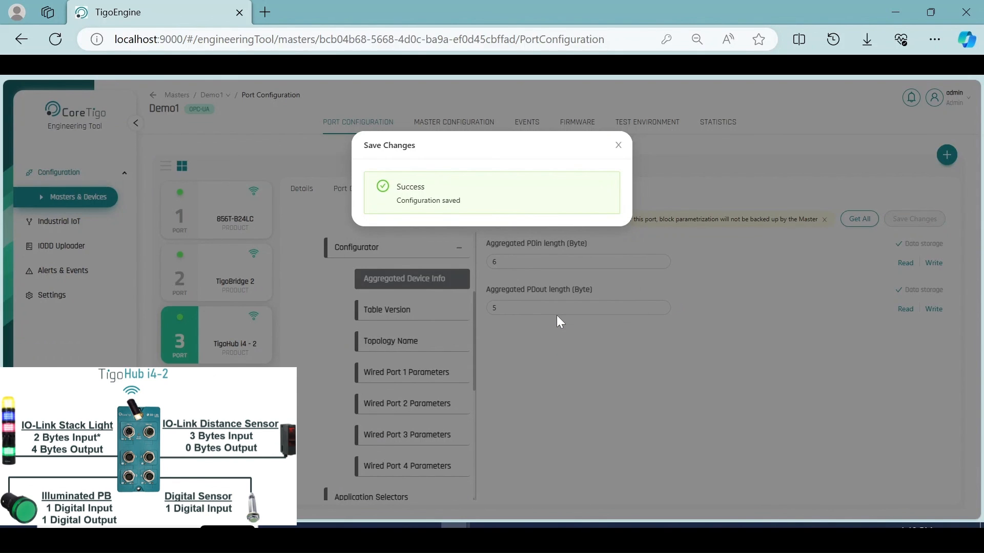